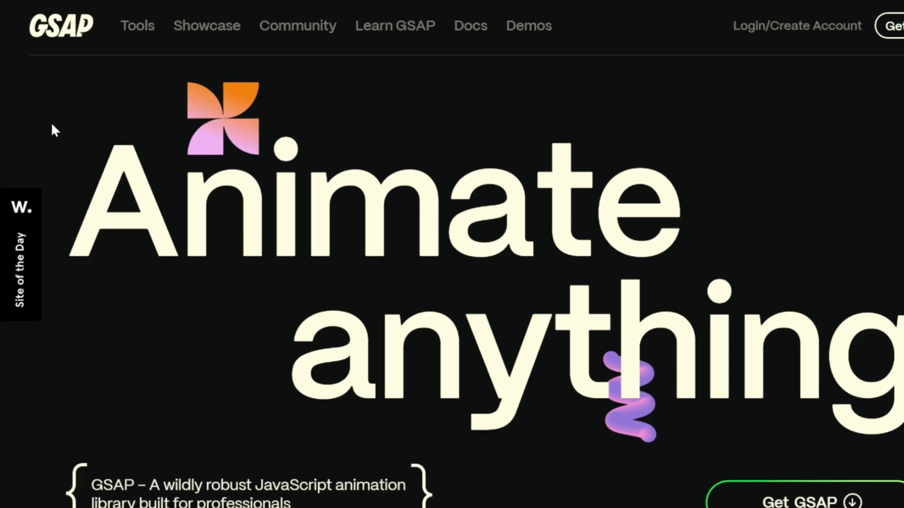
Step: Look through the GSAP homepage, from the opening headline down to the section on its variety of plugins
{"action": "scroll", "coordinate": [52, 125], "scroll_direction": "down", "scroll_amount": 10}
{"action": "scroll", "coordinate": [52, 125], "scroll_direction": "down", "scroll_amount": 15}
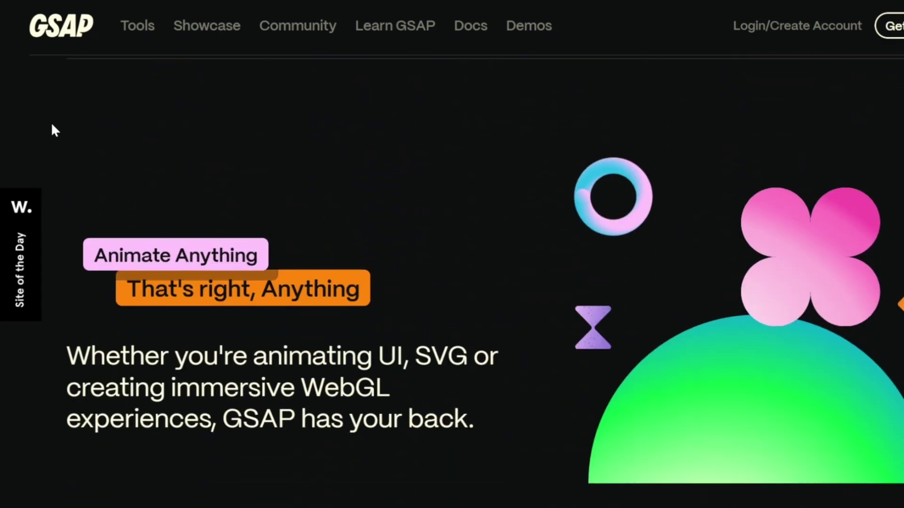
{"action": "scroll", "coordinate": [51, 125], "scroll_direction": "down", "scroll_amount": 10}
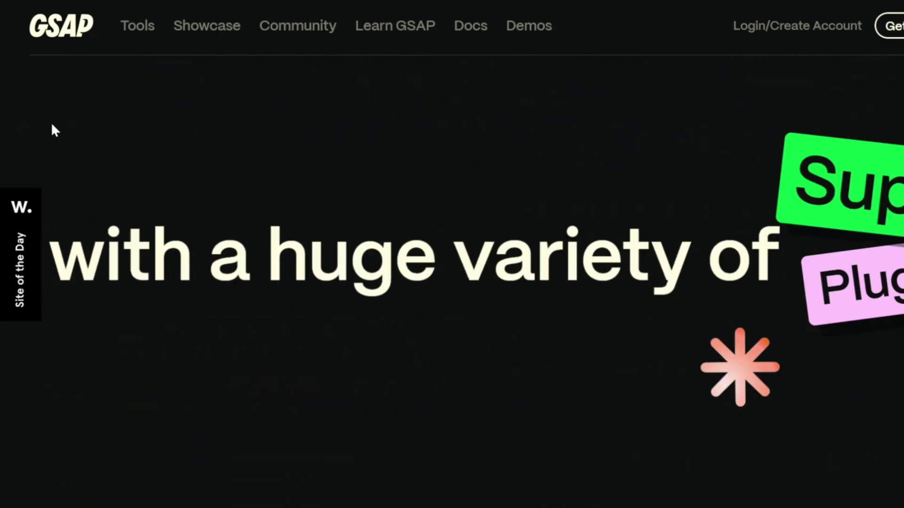
{"action": "scroll", "coordinate": [51, 124], "scroll_direction": "down", "scroll_amount": 10}
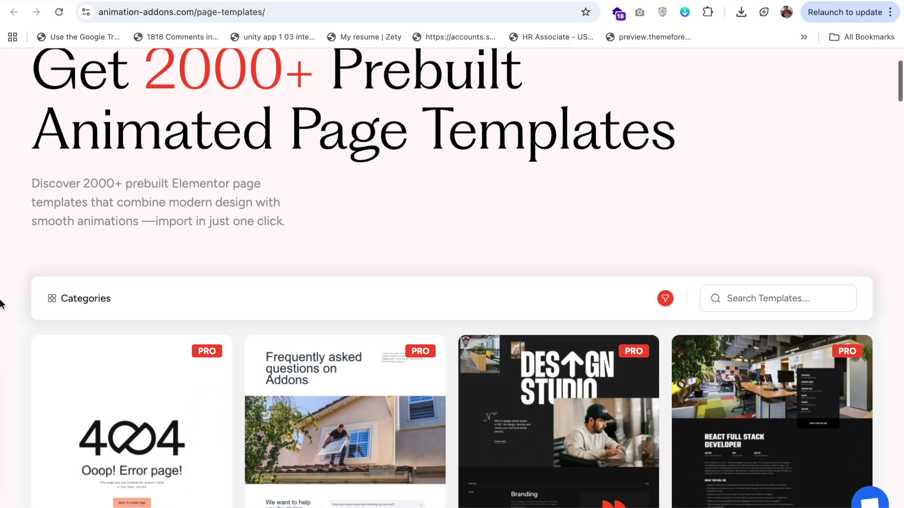
Step: Browse the Animation Addons prebuilt page templates and the plugin's list of general widgets
{"action": "scroll", "coordinate": [2, 301], "scroll_direction": "down", "scroll_amount": 2}
{"action": "scroll", "coordinate": [1, 303], "scroll_direction": "down", "scroll_amount": 6}
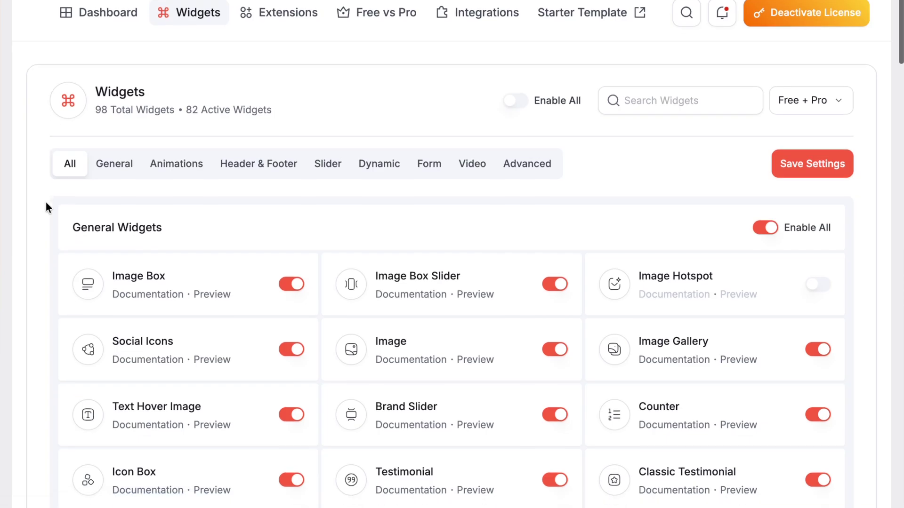
{"action": "scroll", "coordinate": [46, 203], "scroll_direction": "down", "scroll_amount": 5}
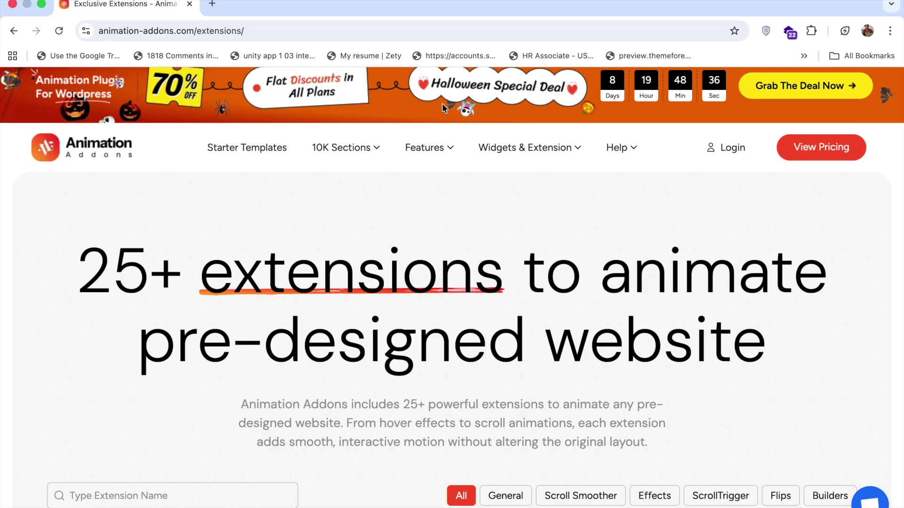
Step: Examine the Animation Addons extensions page and the plugin's General Extensions list
{"action": "mouse_move", "coordinate": [426, 147]}
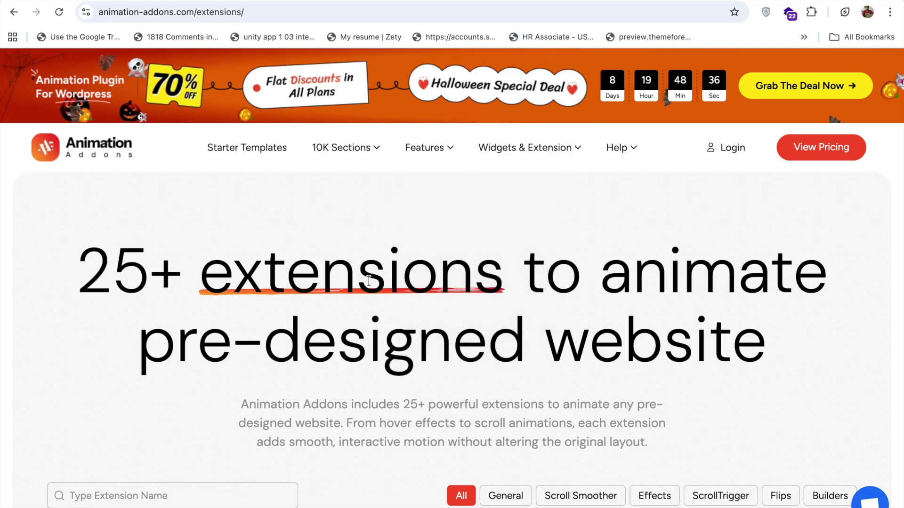
{"action": "scroll", "coordinate": [59, 295], "scroll_direction": "down", "scroll_amount": 7}
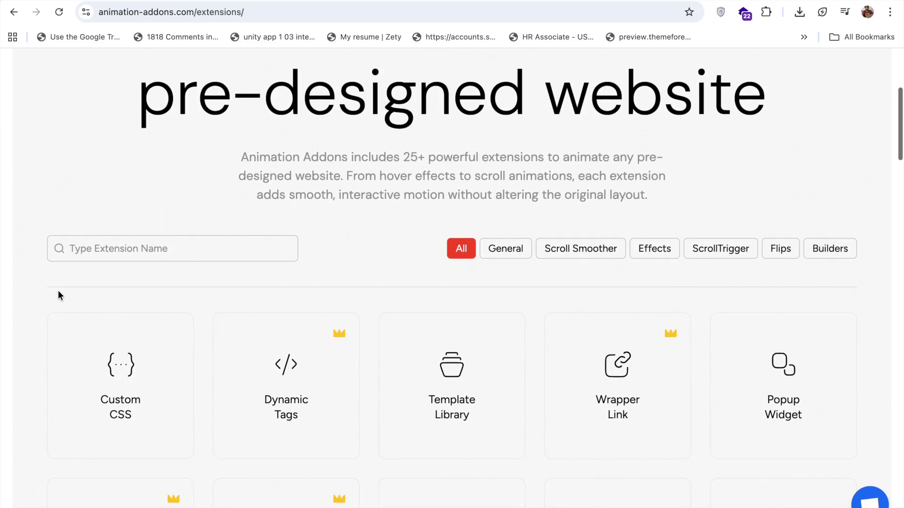
{"action": "scroll", "coordinate": [59, 294], "scroll_direction": "down", "scroll_amount": 4}
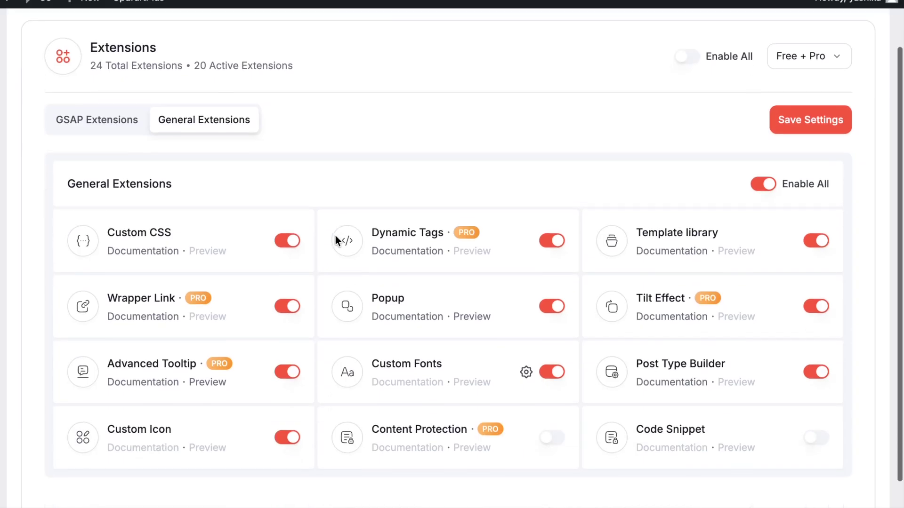
{"action": "scroll", "coordinate": [335, 236], "scroll_direction": "down", "scroll_amount": 2}
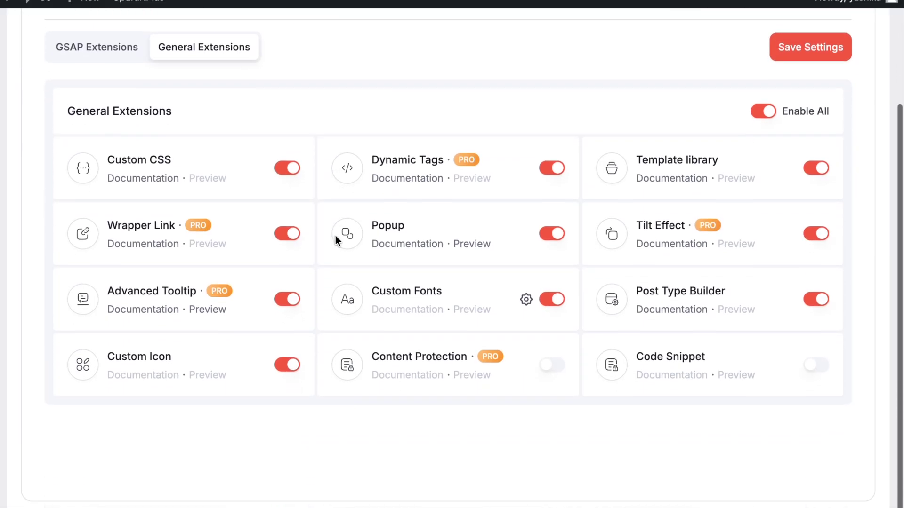
Step: Show the plugin's GSAP Extensions and expand the Scroll Smoother and Effects groups
{"action": "left_click", "coordinate": [86, 60]}
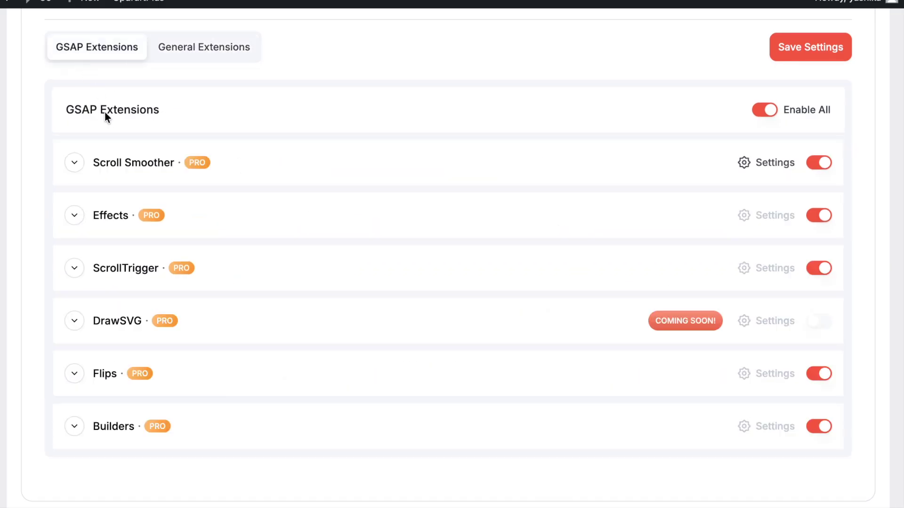
{"action": "left_click", "coordinate": [74, 163]}
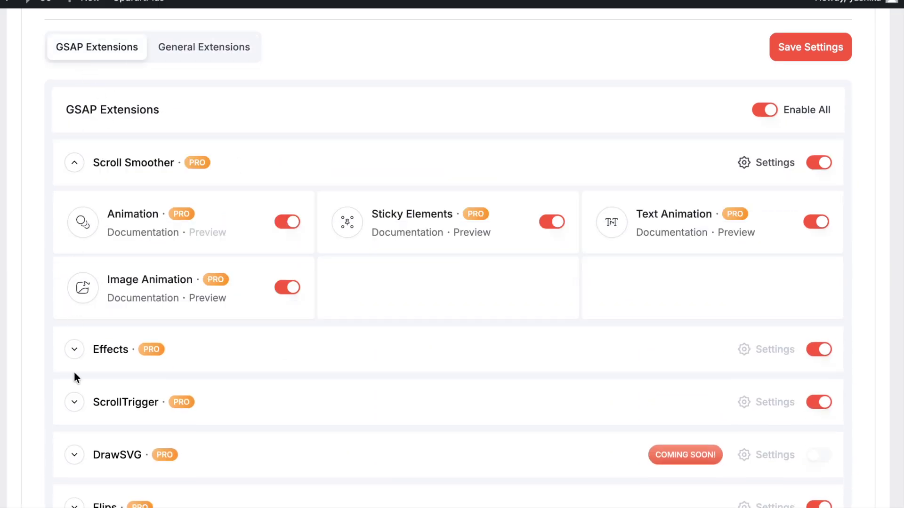
{"action": "left_click", "coordinate": [74, 350]}
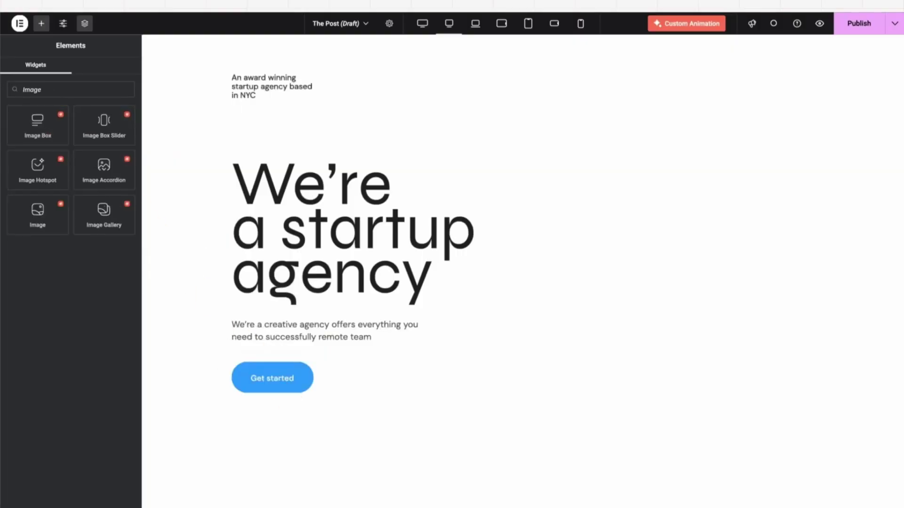
{"action": "left_click_drag", "start_coordinate": [575, 254], "coordinate": [584, 256]}
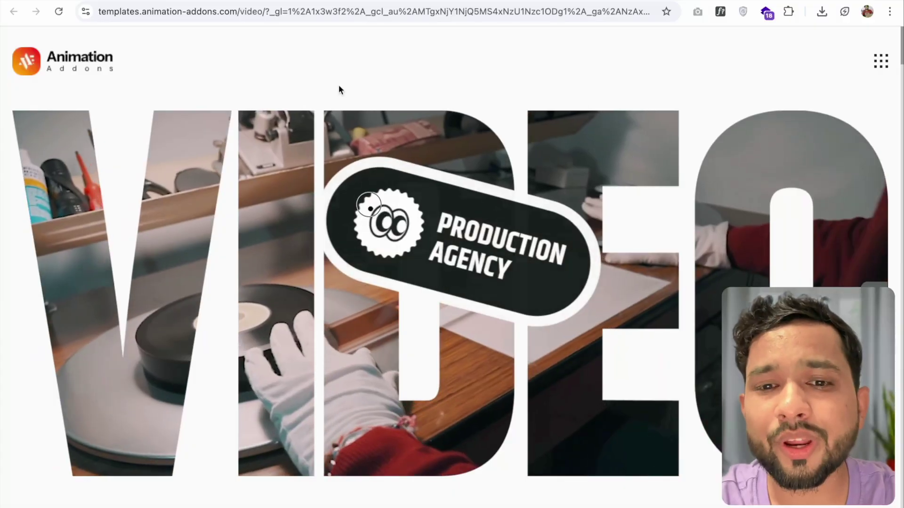
Step: Examine the Video production agency template demo, from the hero through the About and Service sections to the project list
{"action": "scroll", "coordinate": [468, 273], "scroll_direction": "down", "scroll_amount": 9}
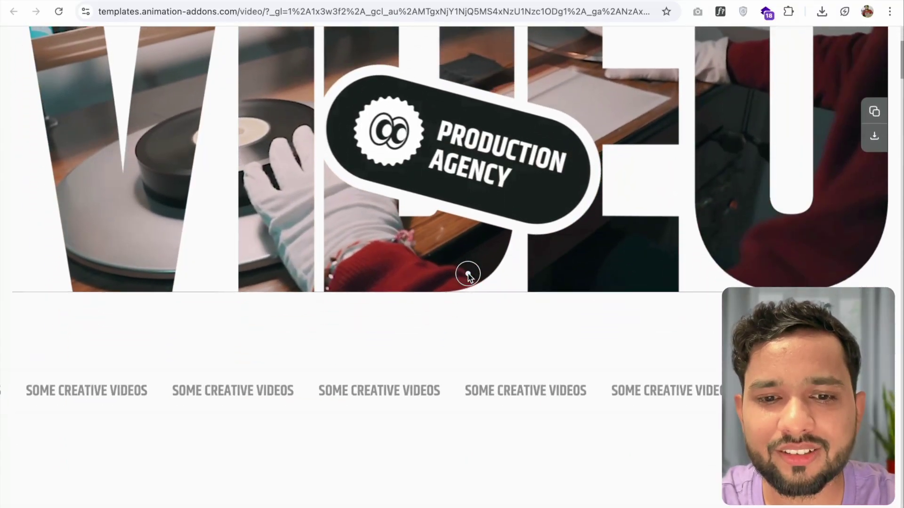
{"action": "scroll", "coordinate": [468, 273], "scroll_direction": "down", "scroll_amount": 10}
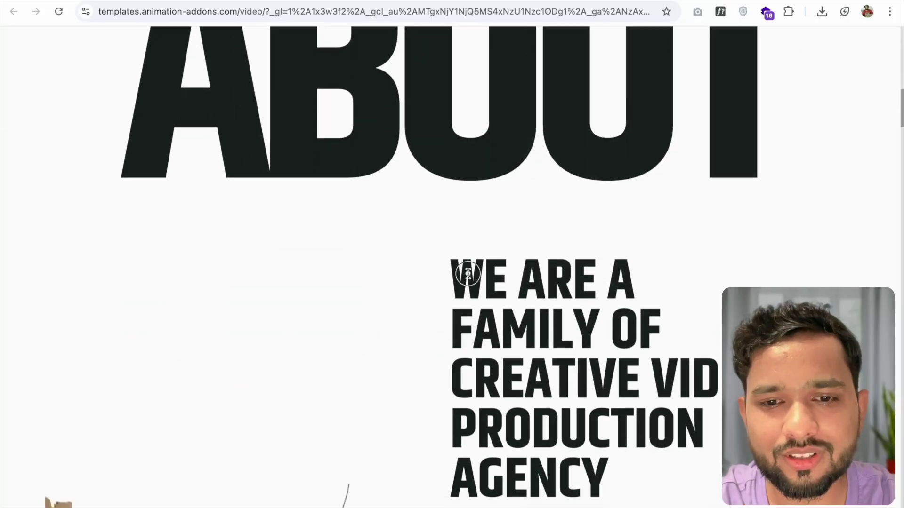
{"action": "scroll", "coordinate": [468, 273], "scroll_direction": "down", "scroll_amount": 10}
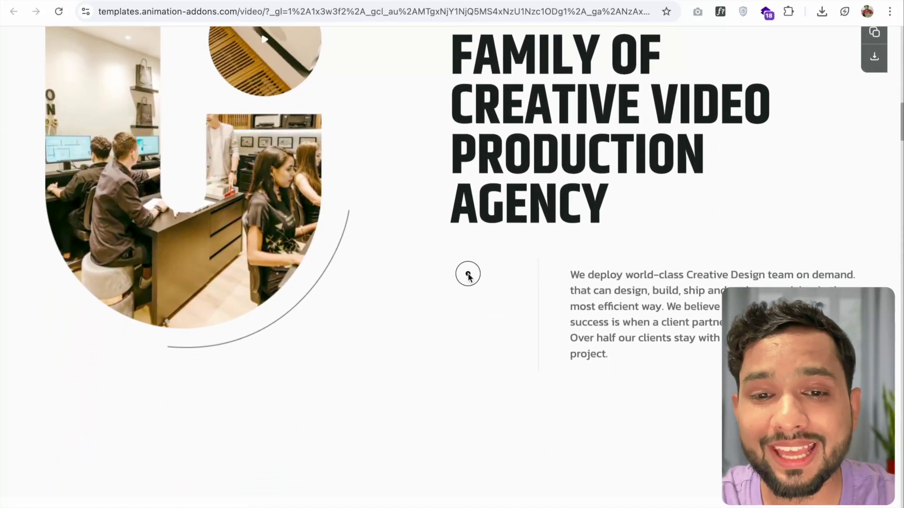
{"action": "scroll", "coordinate": [468, 274], "scroll_direction": "down", "scroll_amount": 10}
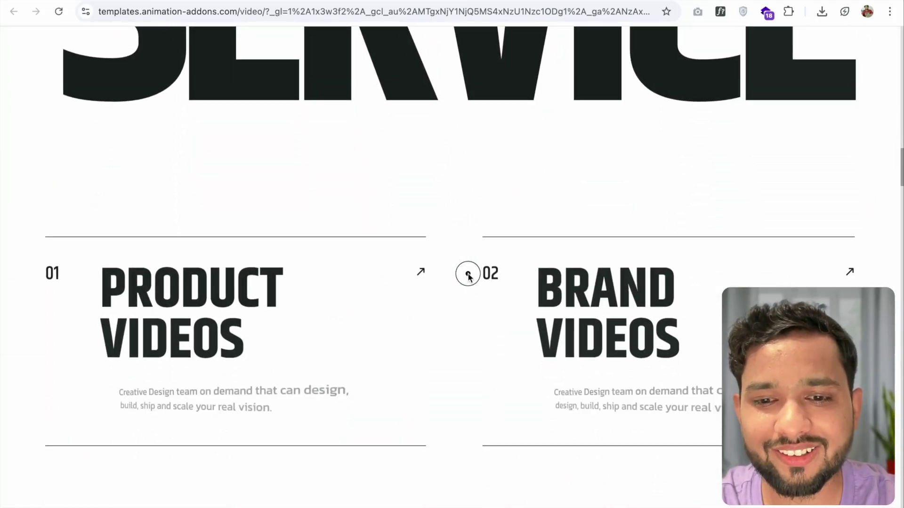
{"action": "scroll", "coordinate": [468, 274], "scroll_direction": "down", "scroll_amount": 10}
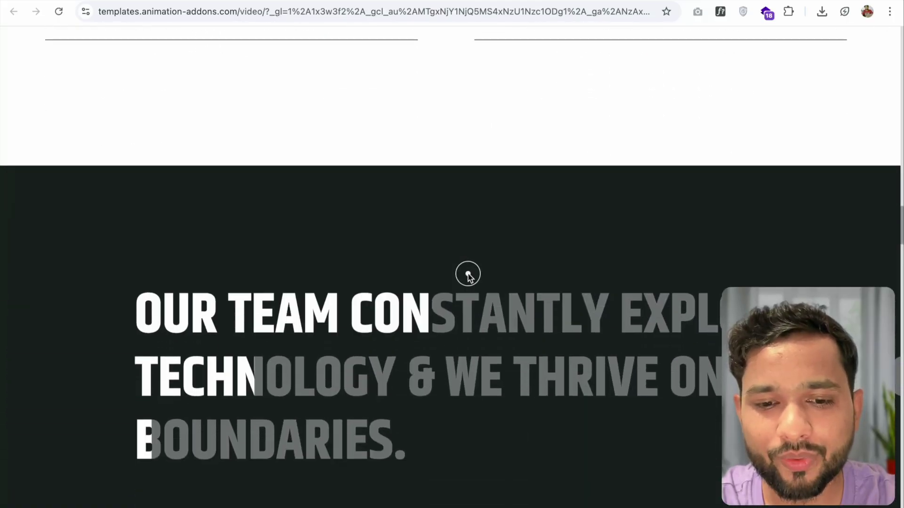
{"action": "scroll", "coordinate": [468, 274], "scroll_direction": "down", "scroll_amount": 10}
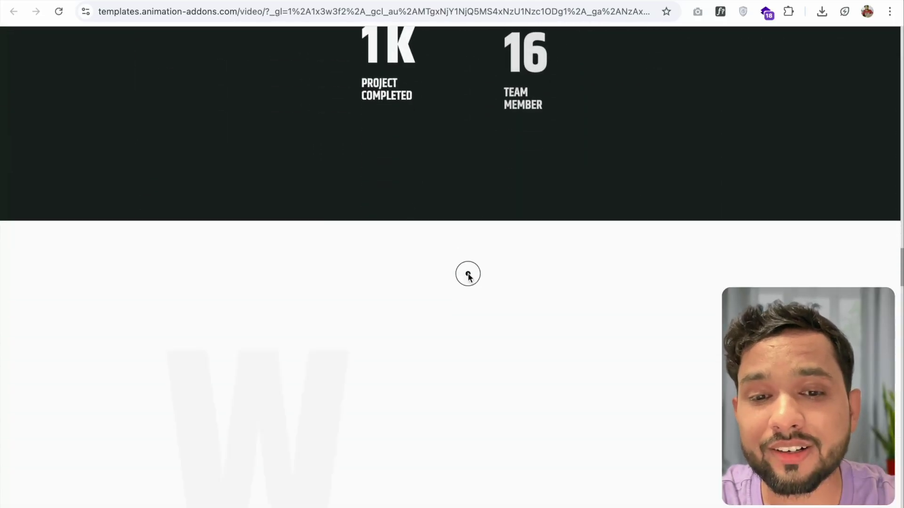
{"action": "scroll", "coordinate": [468, 274], "scroll_direction": "down", "scroll_amount": 10}
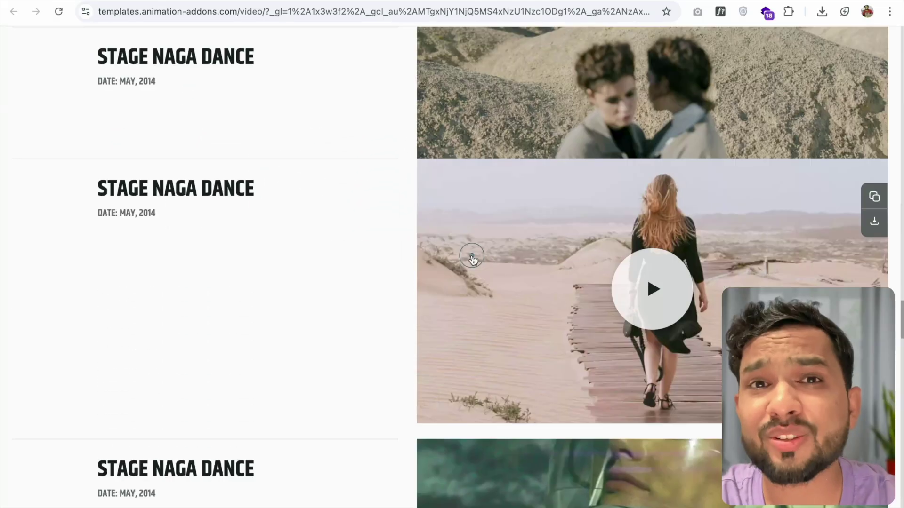
{"action": "scroll", "coordinate": [473, 259], "scroll_direction": "down", "scroll_amount": 1}
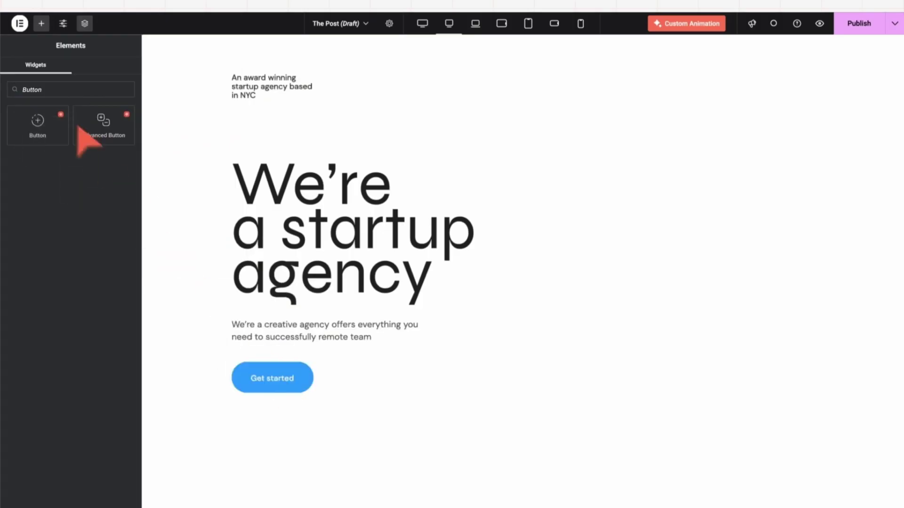
{"action": "type", "text": "e"}
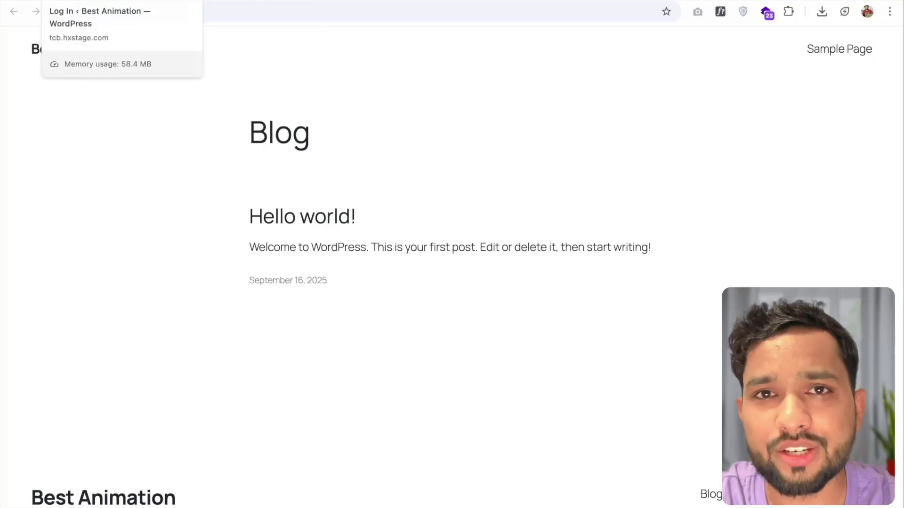
Step: Go to the Add Plugins page in the Best Animation site's WordPress admin and search for "animation addons"
{"action": "left_click", "coordinate": [94, 1]}
{"action": "mouse_move", "coordinate": [40, 139]}
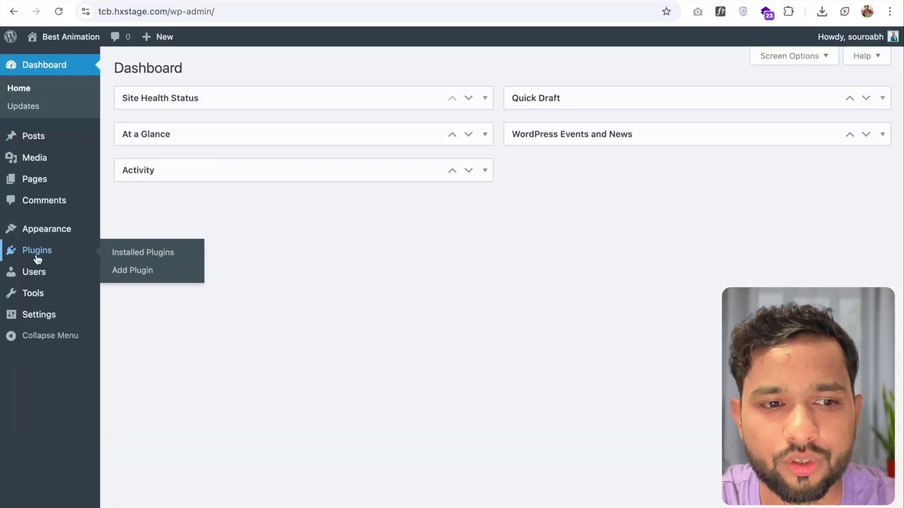
{"action": "left_click", "coordinate": [134, 271]}
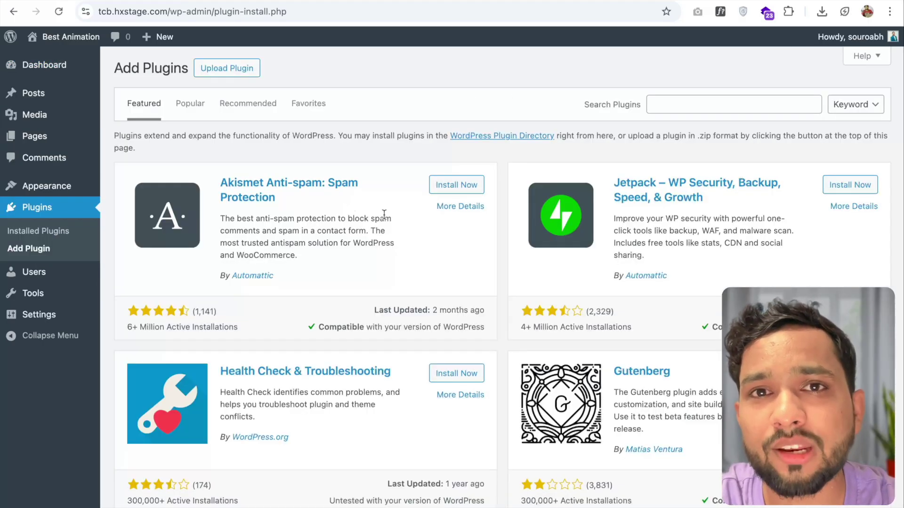
{"action": "left_click", "coordinate": [736, 105]}
{"action": "type", "text": "animation addons"}
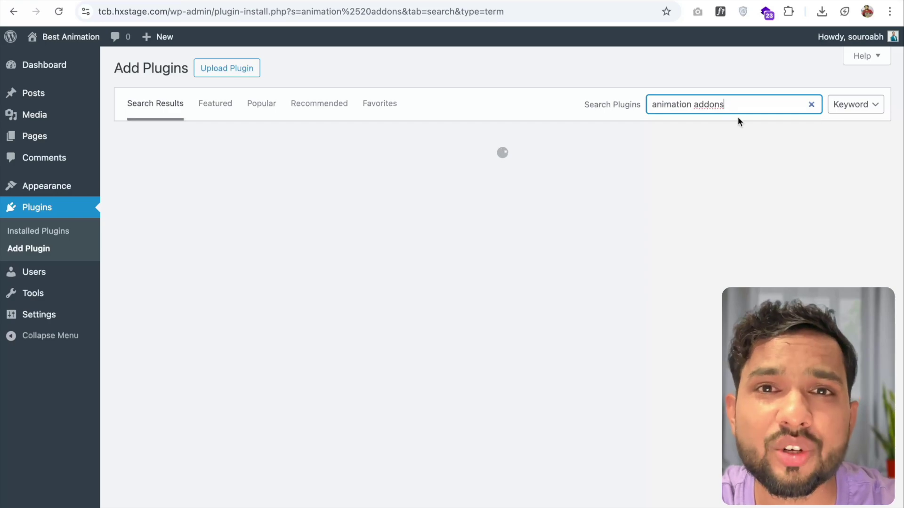
Step: Install and activate the Animation Addons for Elementor plugin by Wealcoder from the search results
{"action": "scroll", "coordinate": [501, 289], "scroll_direction": "down", "scroll_amount": 10}
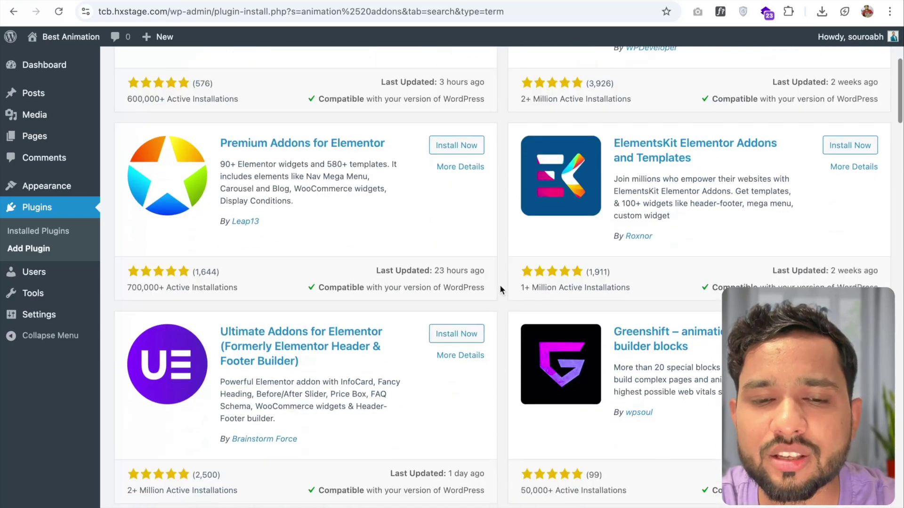
{"action": "scroll", "coordinate": [500, 290], "scroll_direction": "down", "scroll_amount": 3}
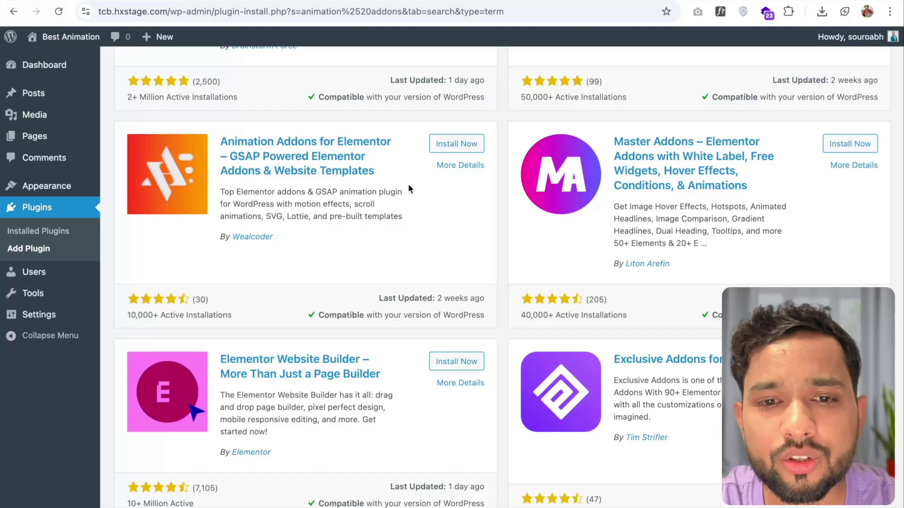
{"action": "left_click", "coordinate": [472, 141]}
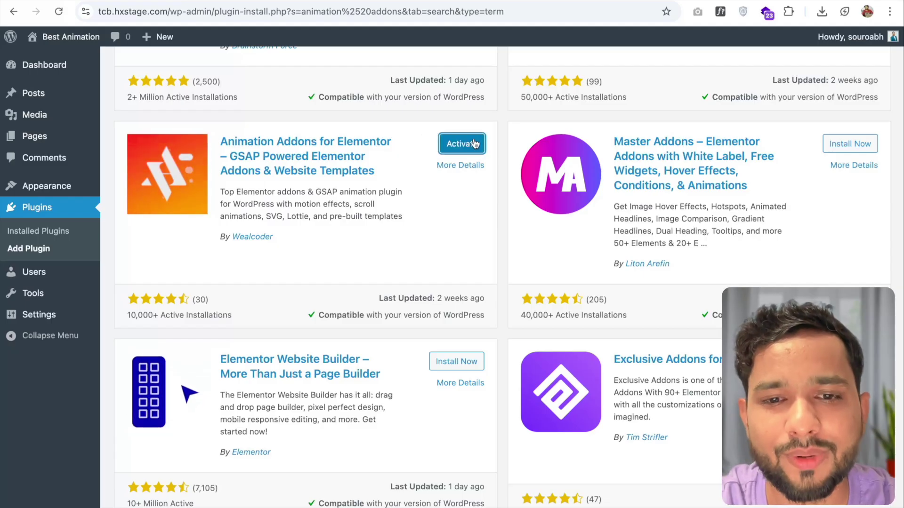
{"action": "left_click", "coordinate": [474, 143]}
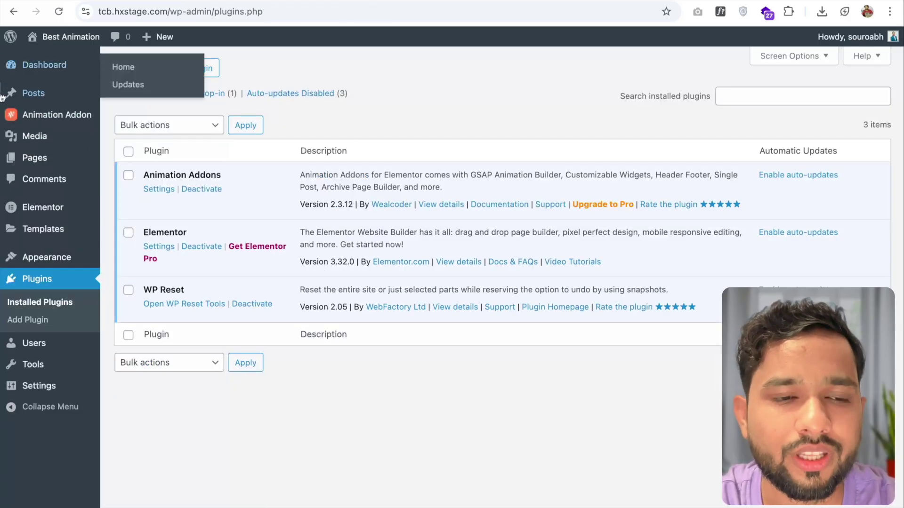
Step: Open the Animation Addon setup wizard, allow the plugin to collect data, and continue past the Terms stage
{"action": "mouse_move", "coordinate": [51, 123]}
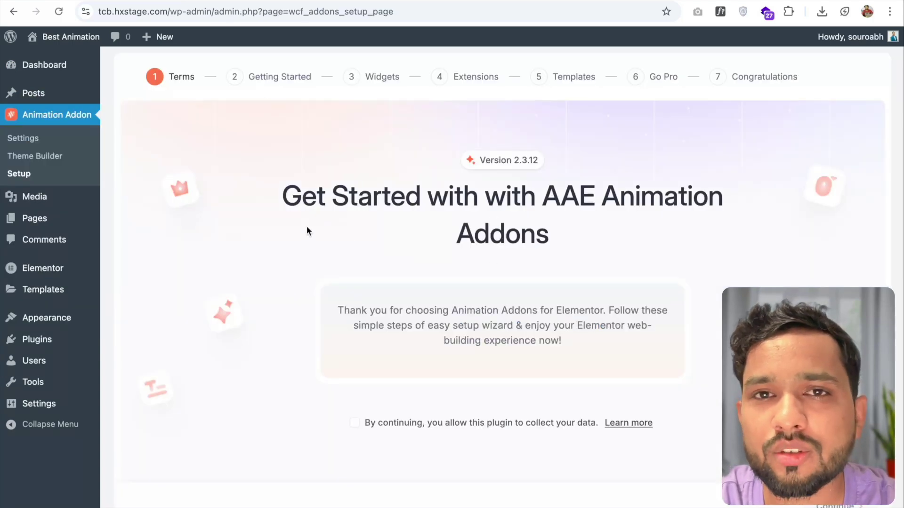
{"action": "scroll", "coordinate": [307, 226], "scroll_direction": "down", "scroll_amount": 1}
{"action": "scroll", "coordinate": [417, 416], "scroll_direction": "up", "scroll_amount": 1}
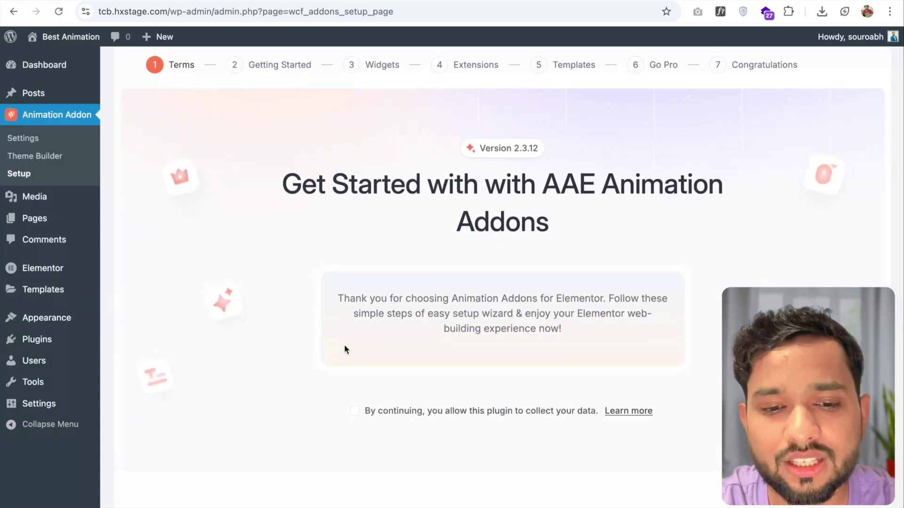
{"action": "left_click", "coordinate": [355, 411]}
{"action": "left_click", "coordinate": [836, 501]}
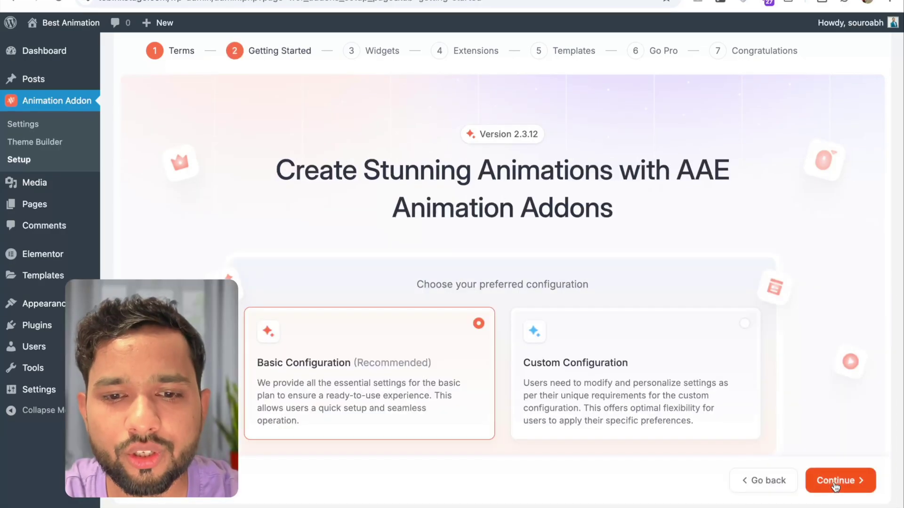
Step: Review the configuration choices, keep Basic Configuration (Recommended), and continue to the Widgets stage
{"action": "scroll", "coordinate": [284, 286], "scroll_direction": "down", "scroll_amount": 3}
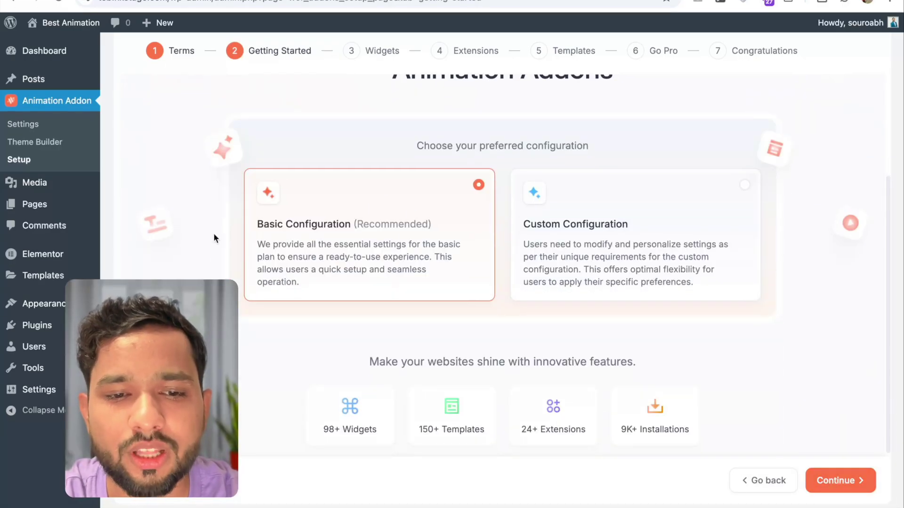
{"action": "scroll", "coordinate": [214, 234], "scroll_direction": "down", "scroll_amount": 1}
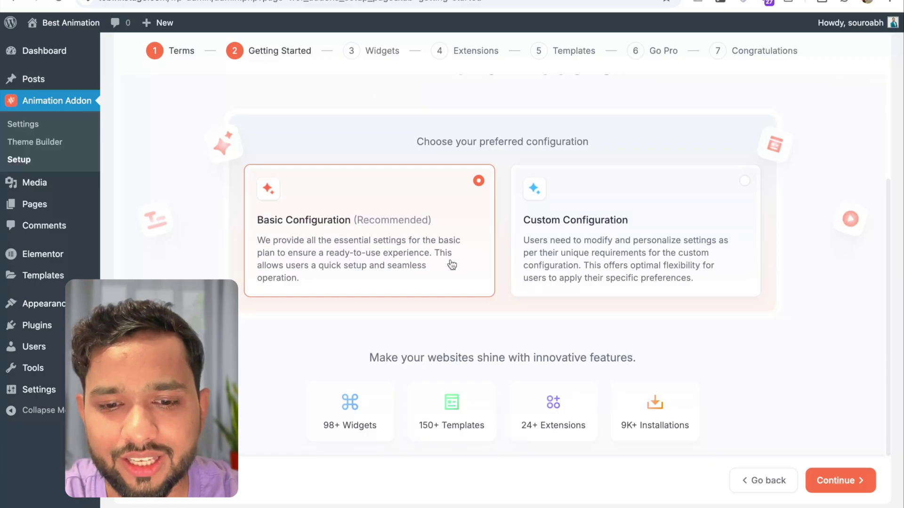
{"action": "left_click", "coordinate": [848, 483]}
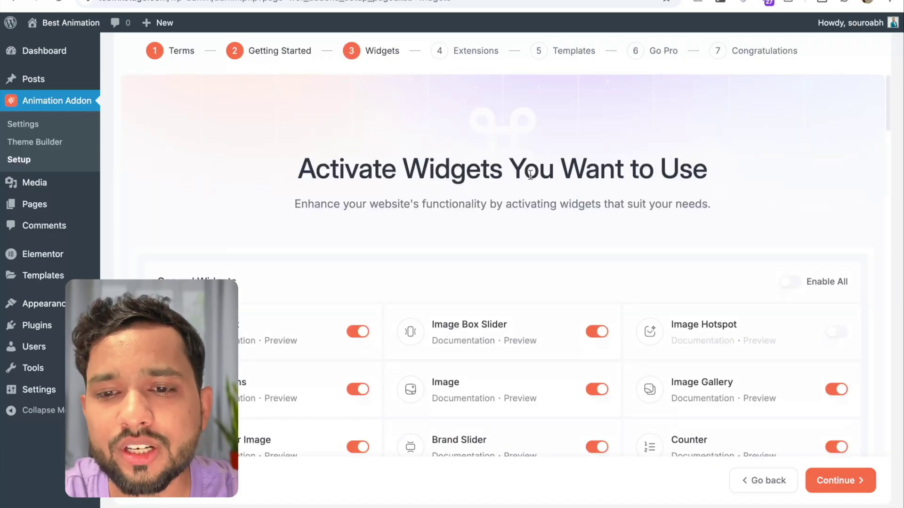
Step: Review the wizard's widget and extension choices, keep the default selections, and continue to the Templates stage
{"action": "scroll", "coordinate": [380, 284], "scroll_direction": "down", "scroll_amount": 3}
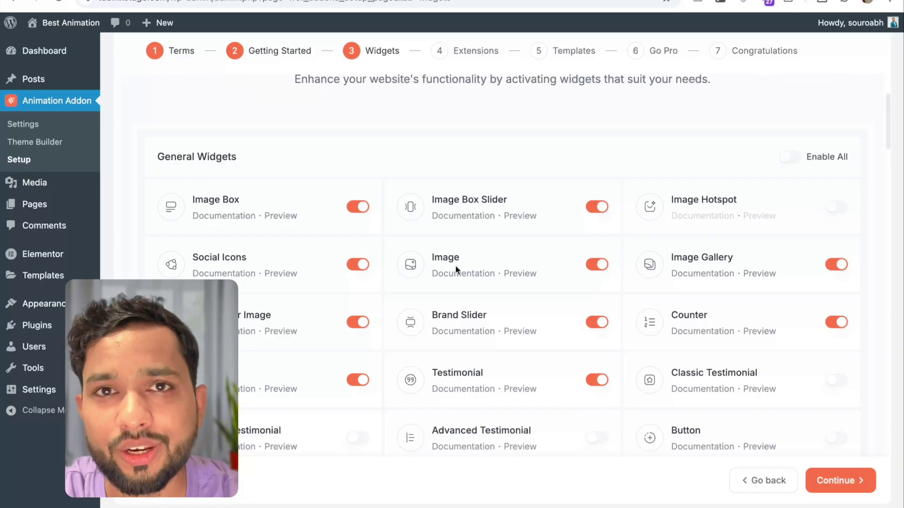
{"action": "scroll", "coordinate": [456, 265], "scroll_direction": "down", "scroll_amount": 6}
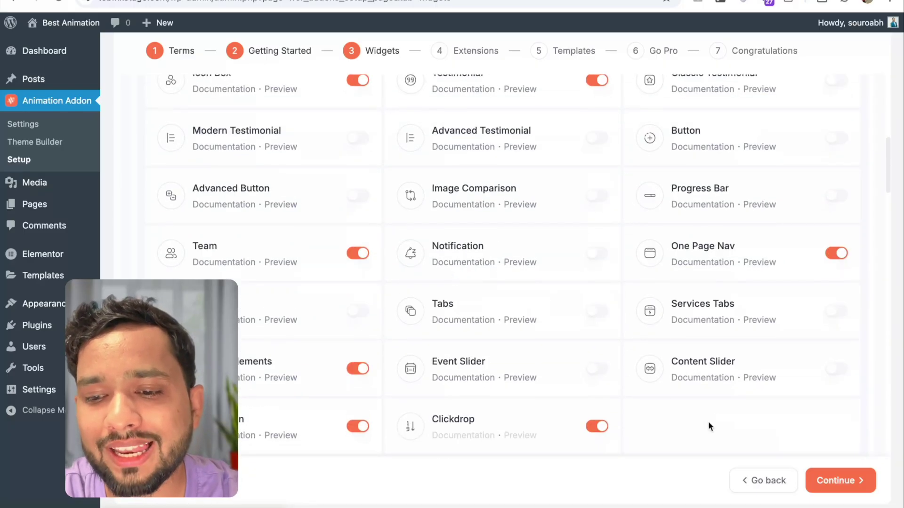
{"action": "left_click", "coordinate": [841, 480]}
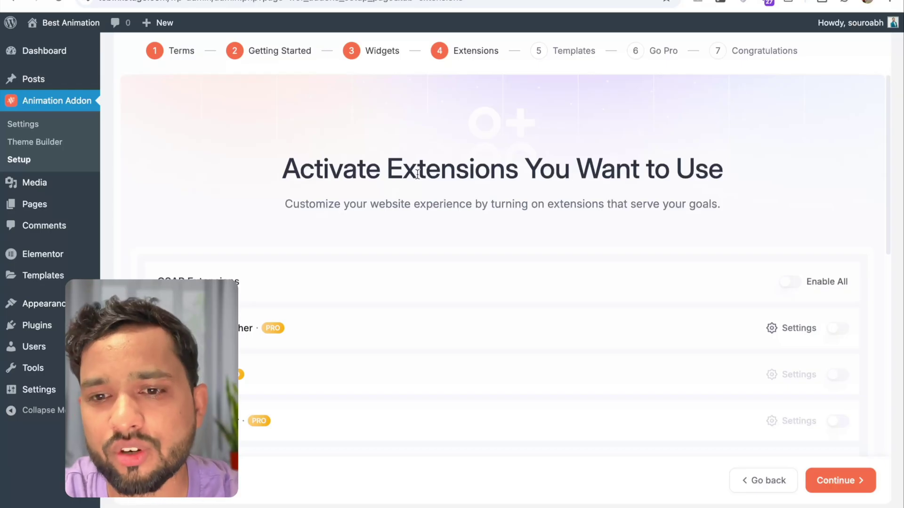
{"action": "scroll", "coordinate": [402, 272], "scroll_direction": "down", "scroll_amount": 2}
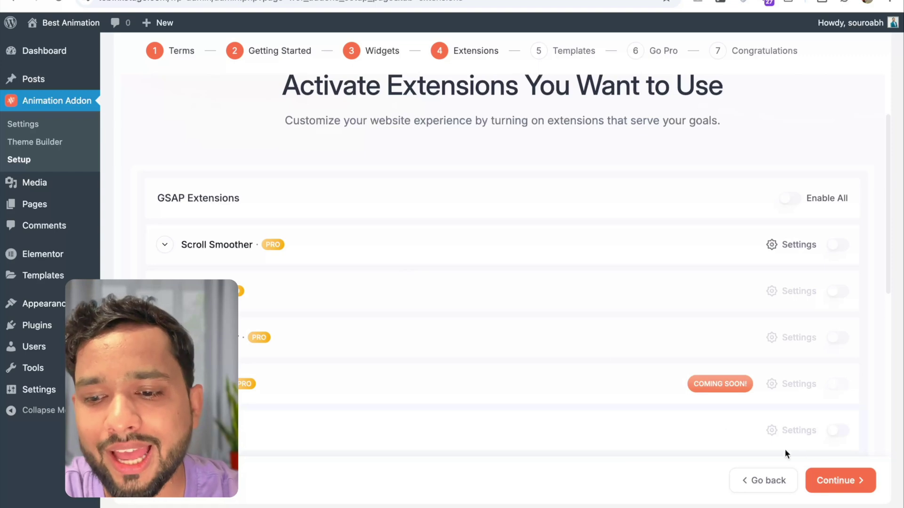
{"action": "left_click", "coordinate": [852, 483]}
Step: Install the Hello Animation Starter Theme offered in the Templates stage of the setup wizard
{"action": "scroll", "coordinate": [419, 283], "scroll_direction": "down", "scroll_amount": 2}
{"action": "scroll", "coordinate": [418, 282], "scroll_direction": "down", "scroll_amount": 5}
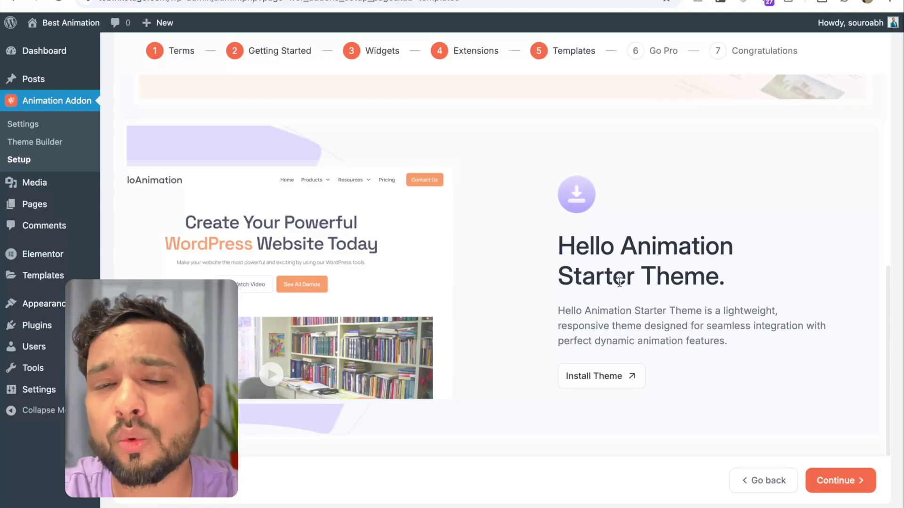
{"action": "left_click", "coordinate": [589, 382]}
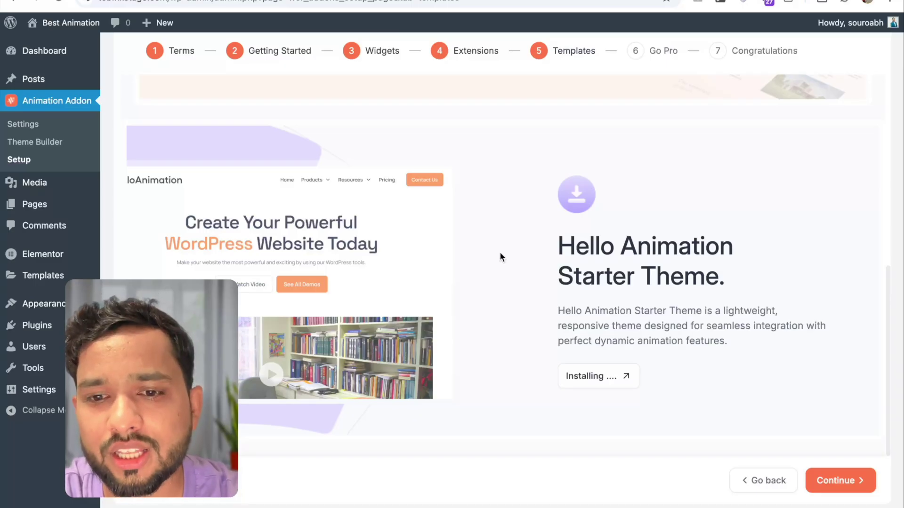
{"action": "left_click", "coordinate": [612, 368]}
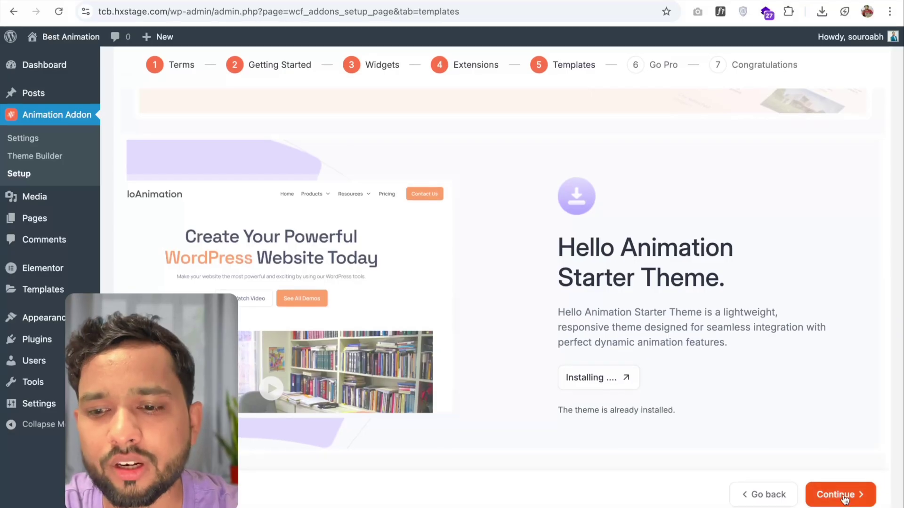
Step: Continue past the Templates and Go Pro stages, finish the wizard, and go to the addon's dashboard
{"action": "left_click", "coordinate": [840, 496]}
{"action": "left_click", "coordinate": [843, 496]}
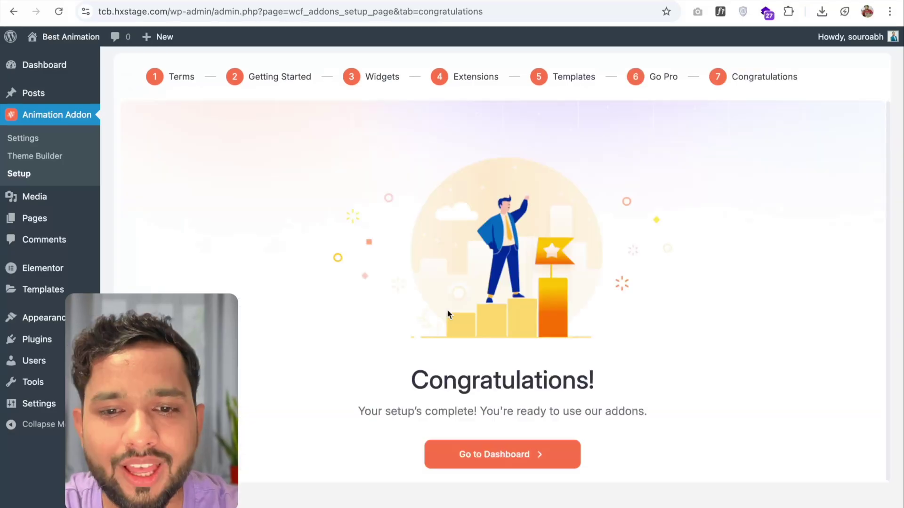
{"action": "left_click", "coordinate": [518, 456]}
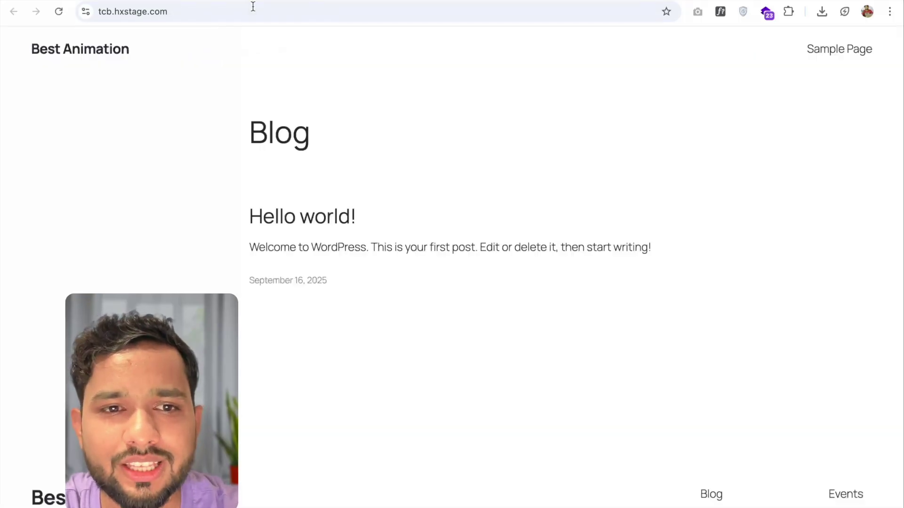
Step: Reload the Best Animation site's front page to check the new theme, and return to the addon's admin dashboard
{"action": "left_click", "coordinate": [253, 11]}
{"action": "key", "text": "Return"}
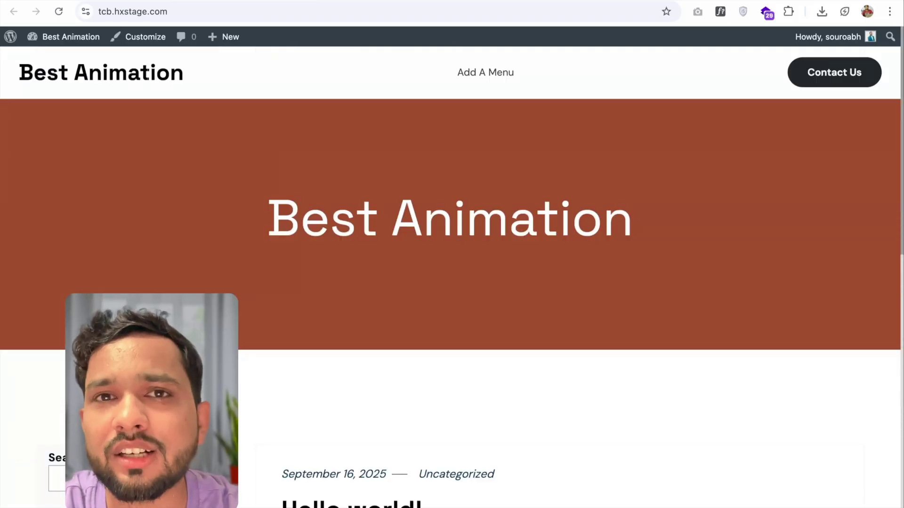
{"action": "left_click", "coordinate": [84, 1]}
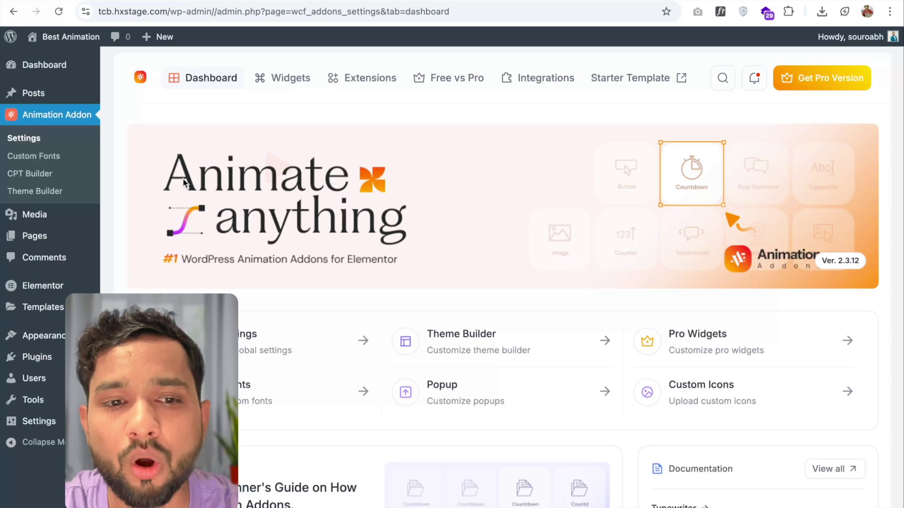
Step: Look over the addon dashboard's options, including Global Settings, Theme Builder, Pro Widgets, Custom Fonts, Popup and Custom Icons
{"action": "scroll", "coordinate": [358, 239], "scroll_direction": "down", "scroll_amount": 3}
{"action": "scroll", "coordinate": [358, 239], "scroll_direction": "up", "scroll_amount": 3}
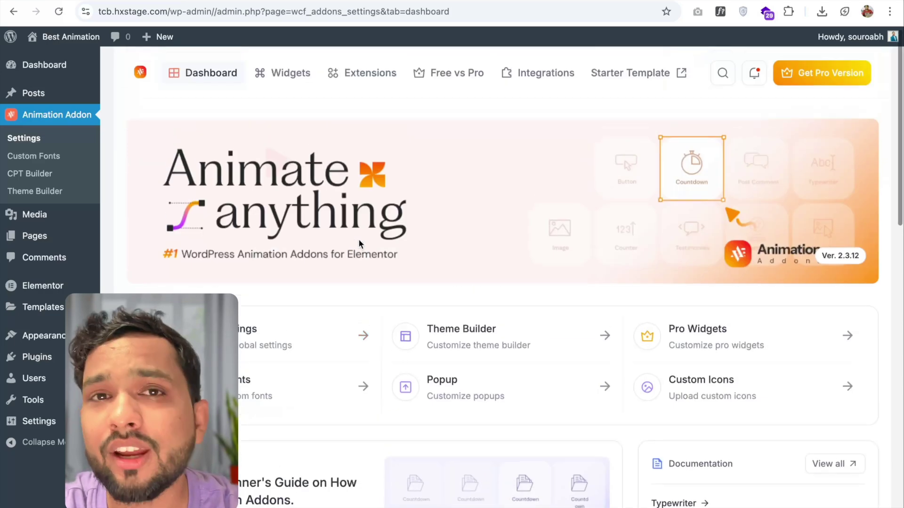
{"action": "scroll", "coordinate": [359, 241], "scroll_direction": "down", "scroll_amount": 2}
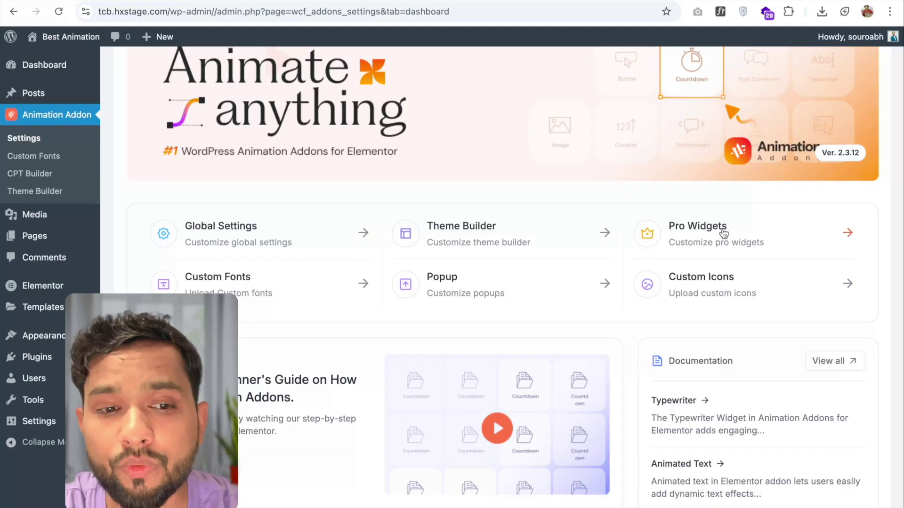
{"action": "scroll", "coordinate": [298, 299], "scroll_direction": "down", "scroll_amount": 1}
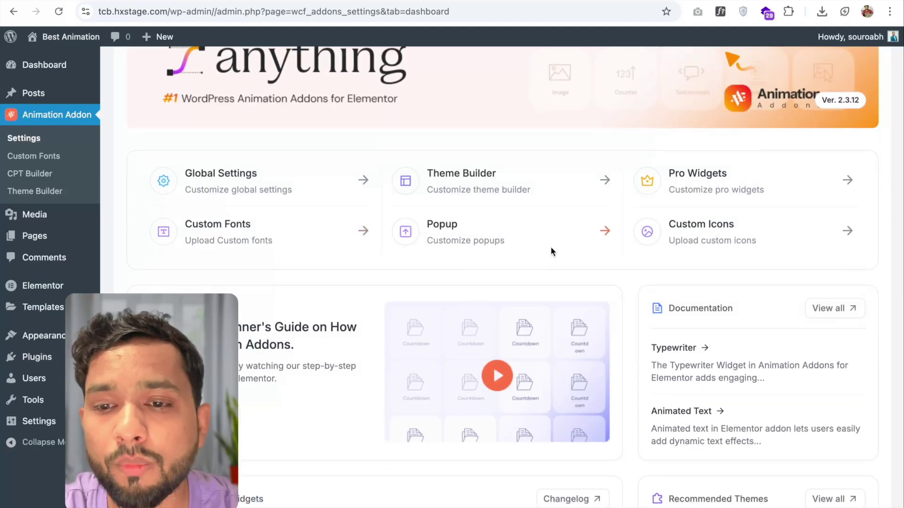
{"action": "scroll", "coordinate": [664, 233], "scroll_direction": "up", "scroll_amount": 3}
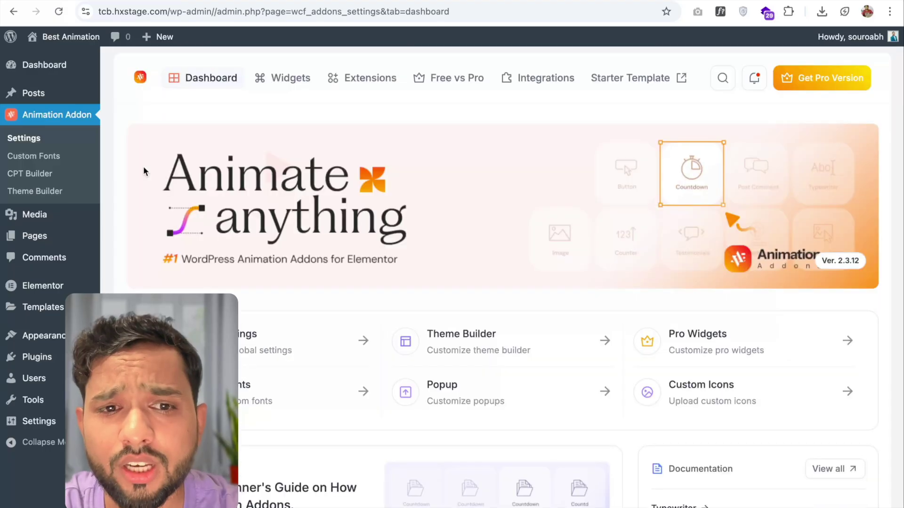
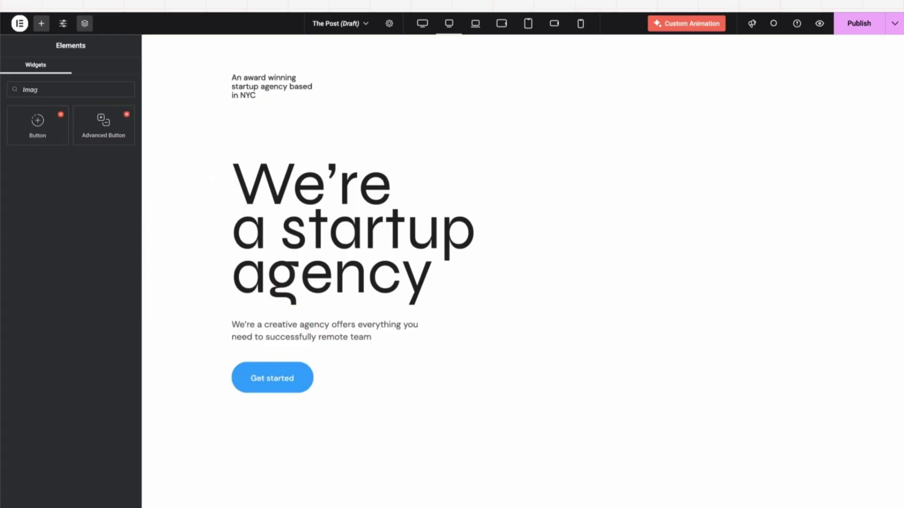
{"action": "left_click_drag", "start_coordinate": [104, 211], "coordinate": [767, 272]}
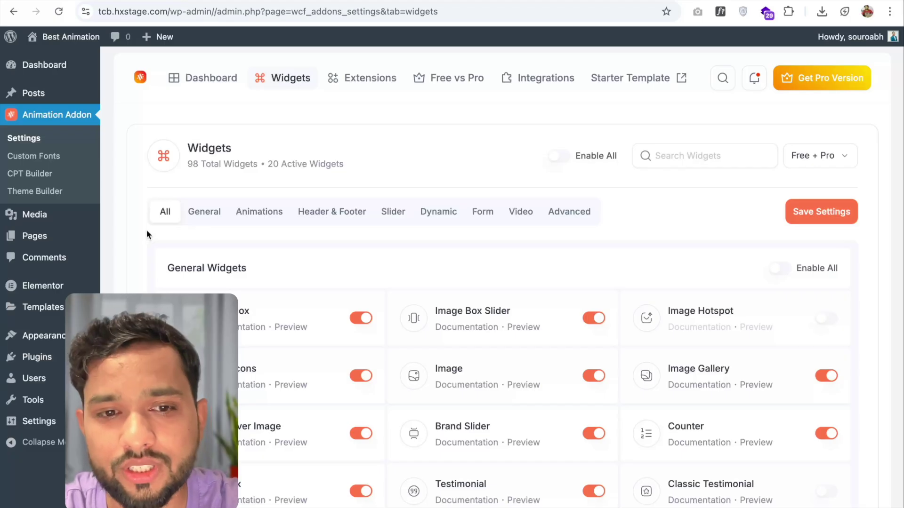
Step: Look over the addon's Widgets settings, enable all widgets at once, and disable them all again
{"action": "scroll", "coordinate": [146, 230], "scroll_direction": "down", "scroll_amount": 1}
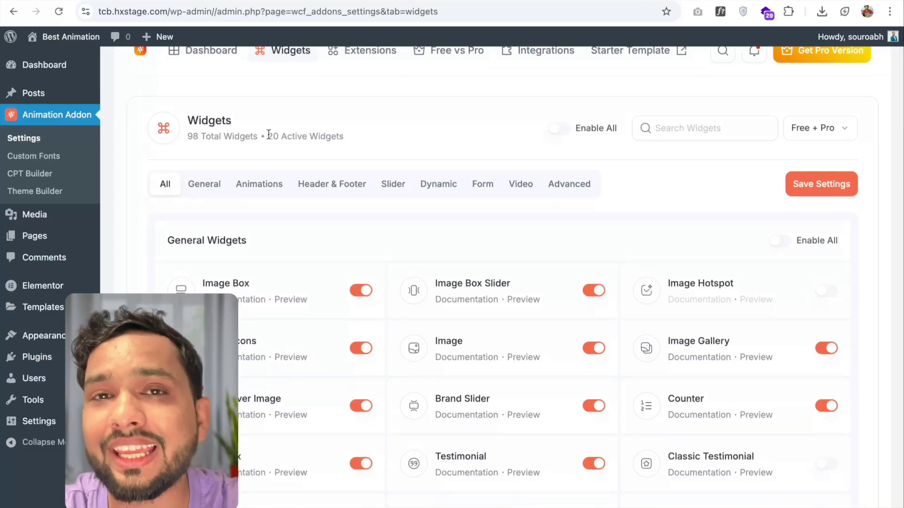
{"action": "scroll", "coordinate": [540, 225], "scroll_direction": "down", "scroll_amount": 1}
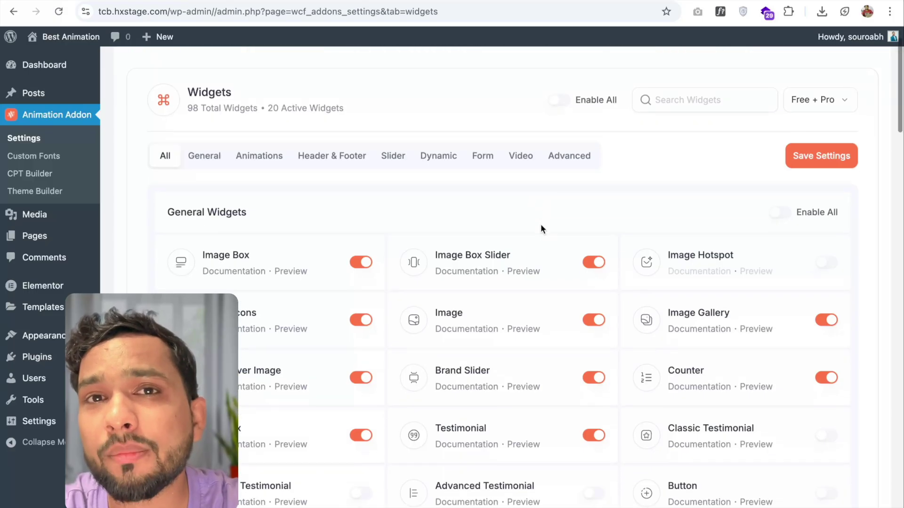
{"action": "scroll", "coordinate": [668, 216], "scroll_direction": "up", "scroll_amount": 2}
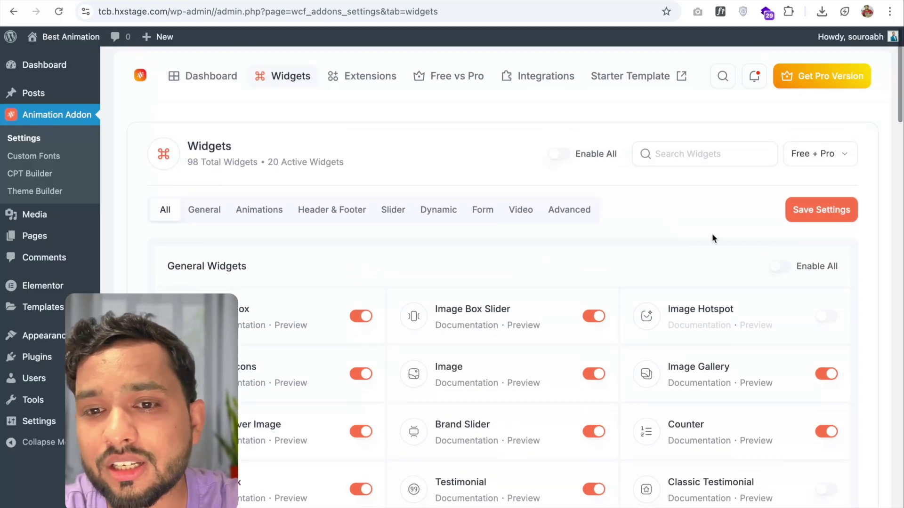
{"action": "left_click", "coordinate": [560, 155]}
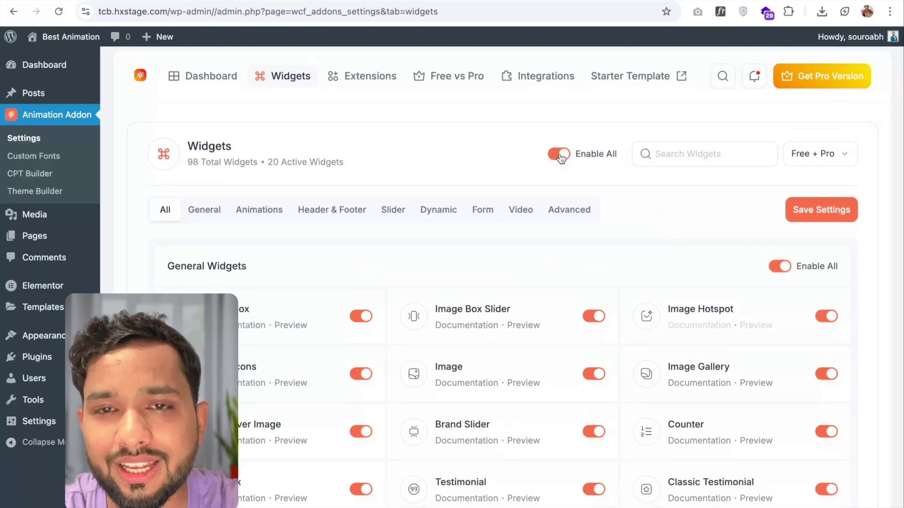
{"action": "left_click", "coordinate": [560, 155]}
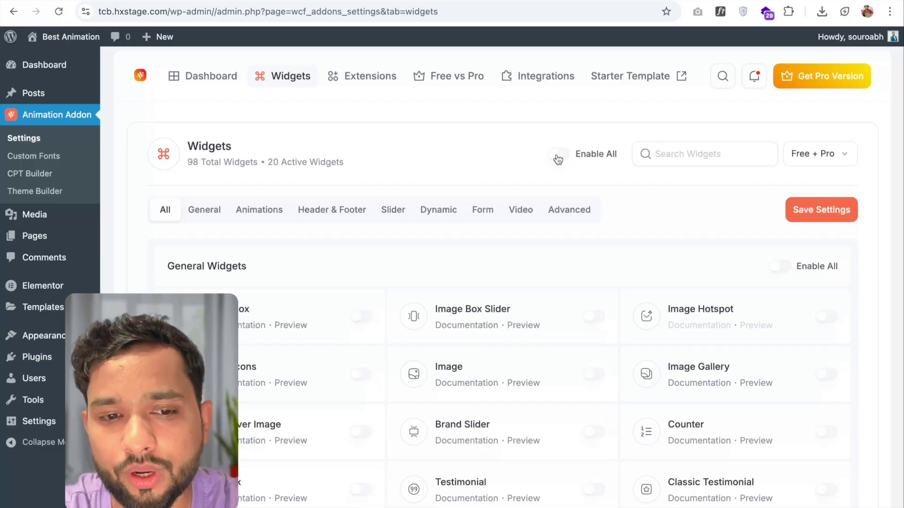
Step: Examine the widget categories General, Header & Footer, Slider, Dynamic, Form, Video and Advanced
{"action": "scroll", "coordinate": [276, 290], "scroll_direction": "down", "scroll_amount": 3}
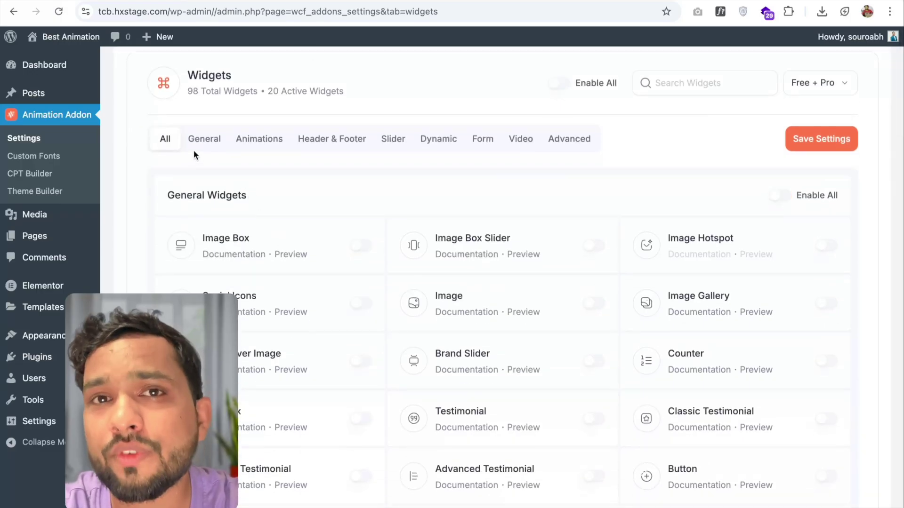
{"action": "left_click", "coordinate": [210, 141]}
{"action": "left_click", "coordinate": [330, 140]}
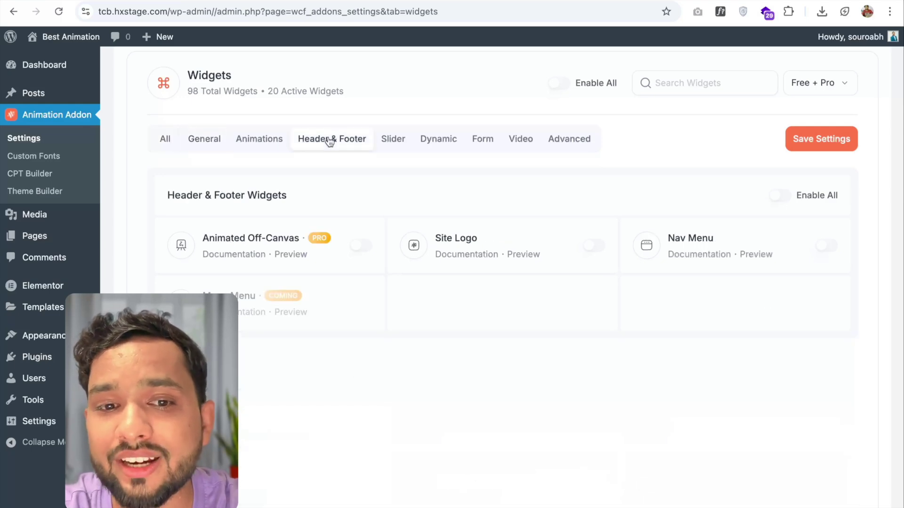
{"action": "left_click", "coordinate": [393, 141]}
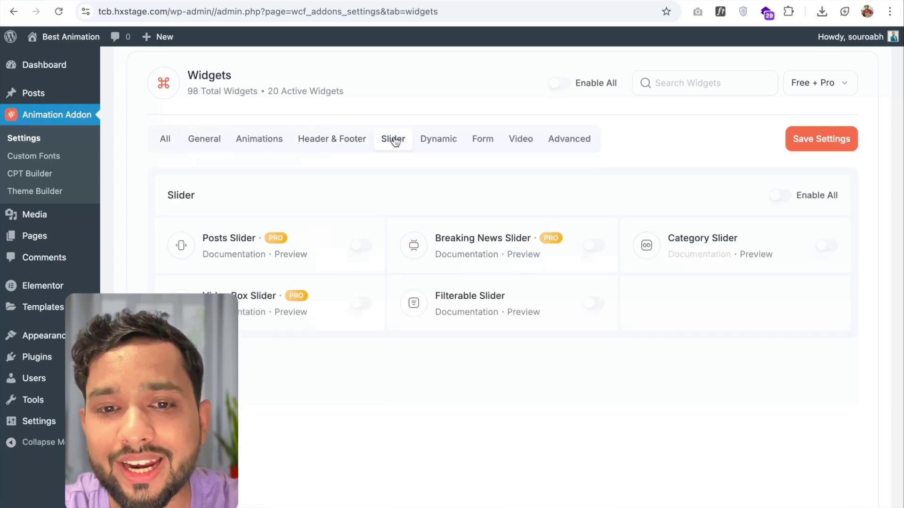
{"action": "left_click", "coordinate": [436, 144]}
{"action": "left_click", "coordinate": [485, 142]}
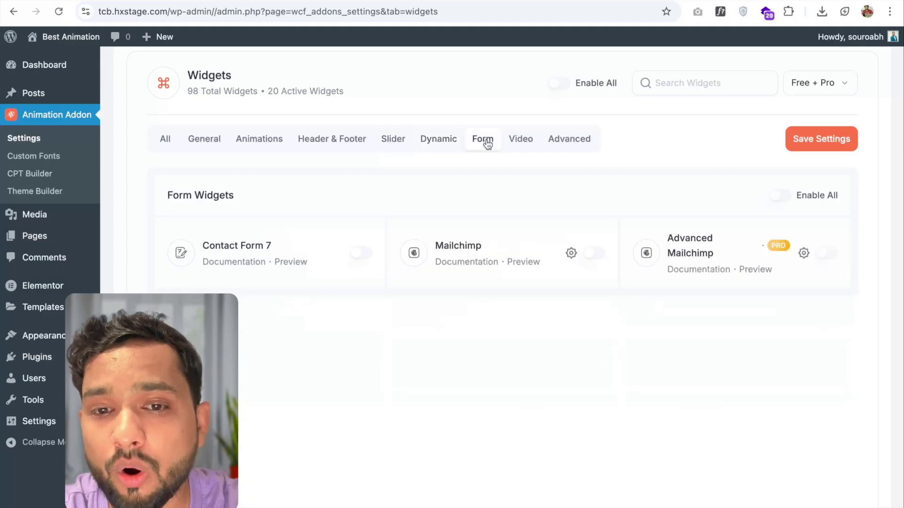
{"action": "left_click", "coordinate": [520, 142]}
{"action": "left_click", "coordinate": [567, 140]}
{"action": "scroll", "coordinate": [416, 204], "scroll_direction": "up", "scroll_amount": 1}
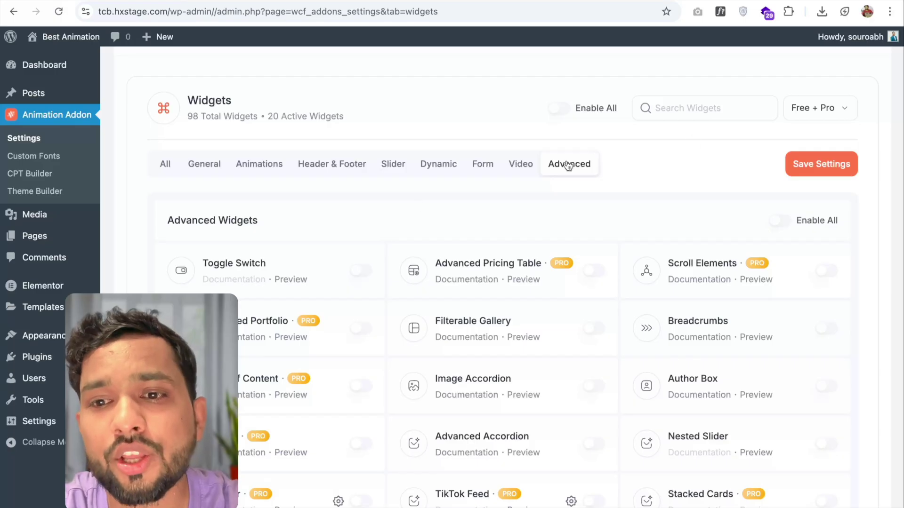
Step: Filter the widgets to Free only and view the Header & Footer and General categories
{"action": "left_click", "coordinate": [837, 109]}
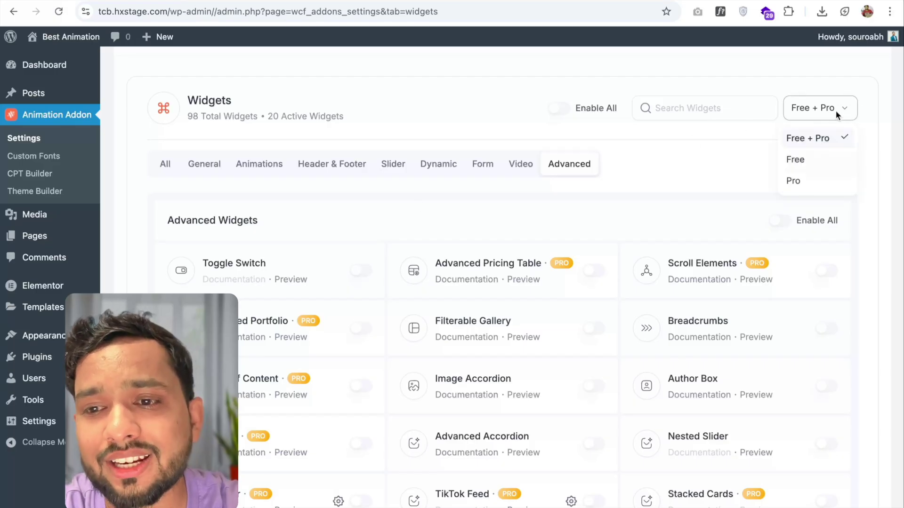
{"action": "left_click", "coordinate": [818, 159]}
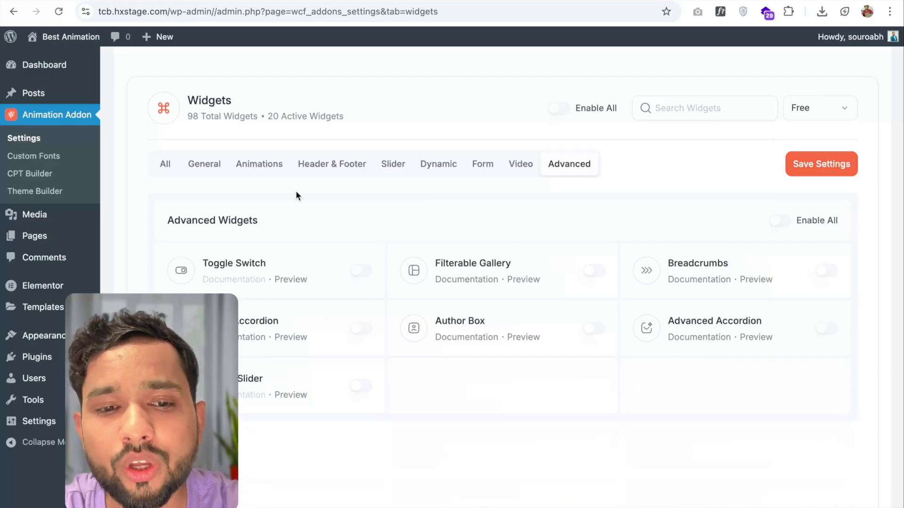
{"action": "left_click", "coordinate": [332, 163]}
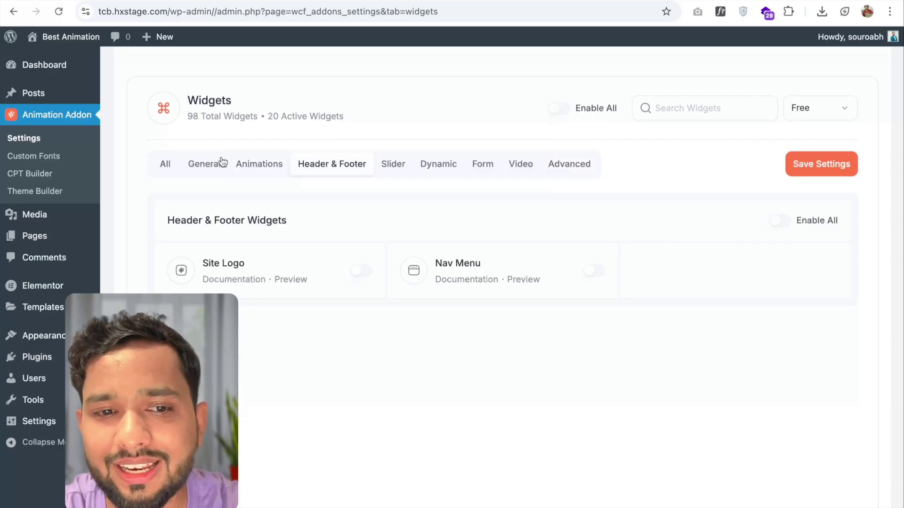
{"action": "left_click", "coordinate": [205, 164]}
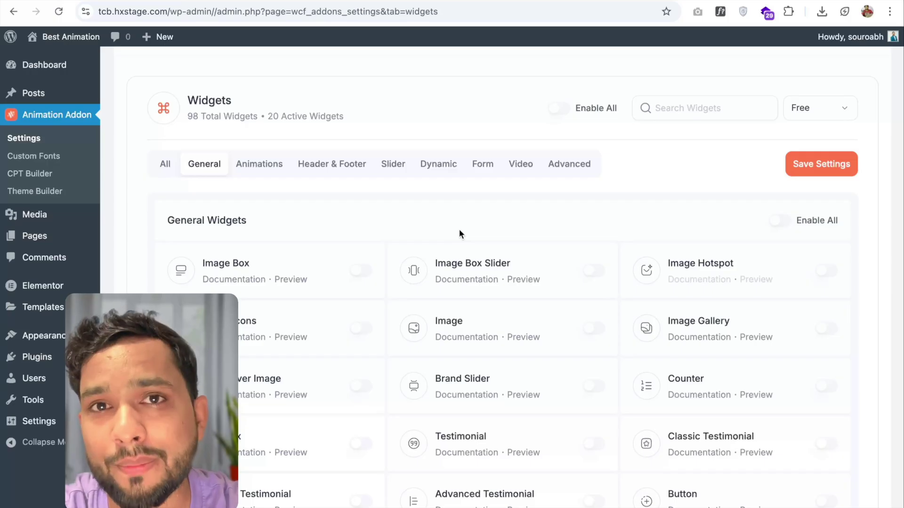
Step: Enable the Image Box, Image Box Slider, Social Icons, Image and Image Hotspot widgets in the General category
{"action": "left_click", "coordinate": [362, 271]}
{"action": "left_click", "coordinate": [596, 272]}
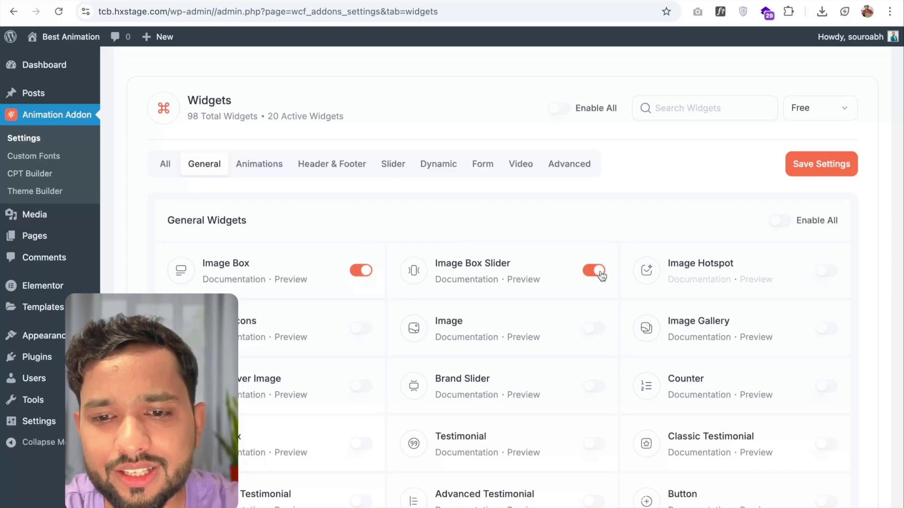
{"action": "left_click", "coordinate": [361, 327]}
{"action": "left_click", "coordinate": [596, 329]}
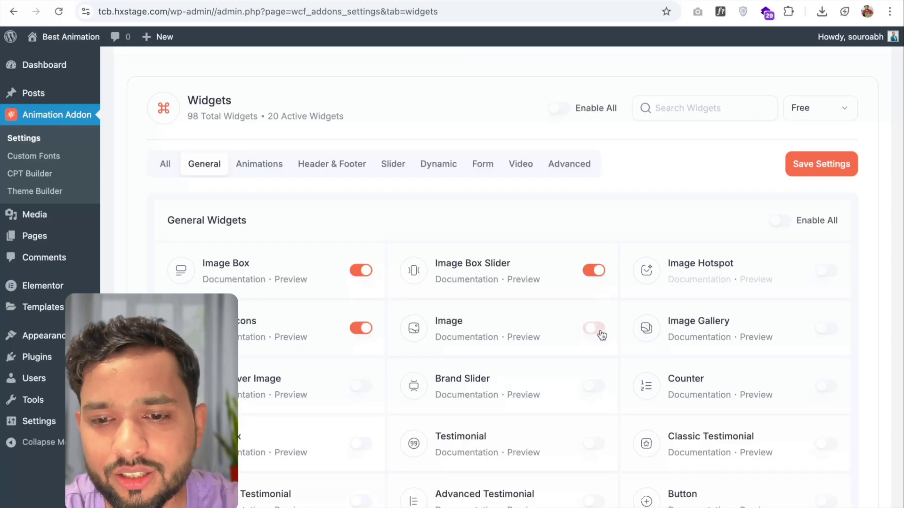
{"action": "scroll", "coordinate": [706, 306], "scroll_direction": "down", "scroll_amount": 1}
{"action": "left_click", "coordinate": [826, 229]}
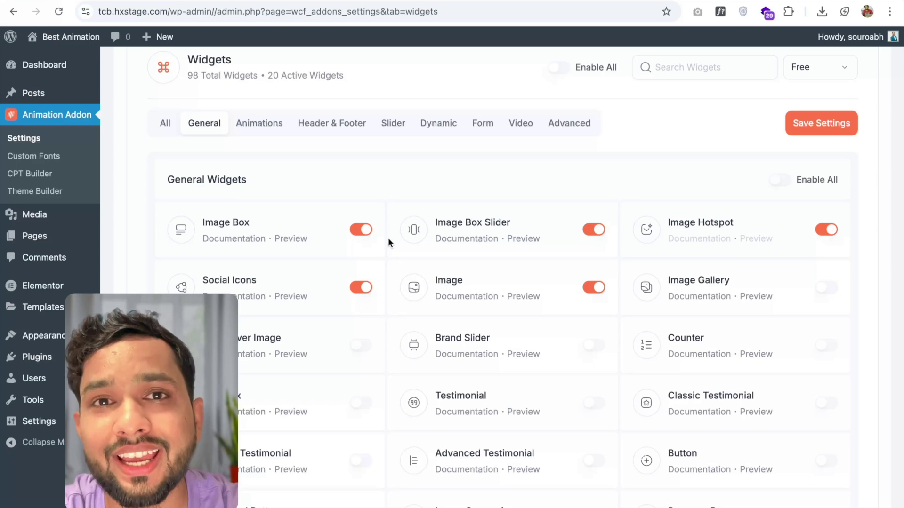
{"action": "scroll", "coordinate": [388, 238], "scroll_direction": "down", "scroll_amount": 3}
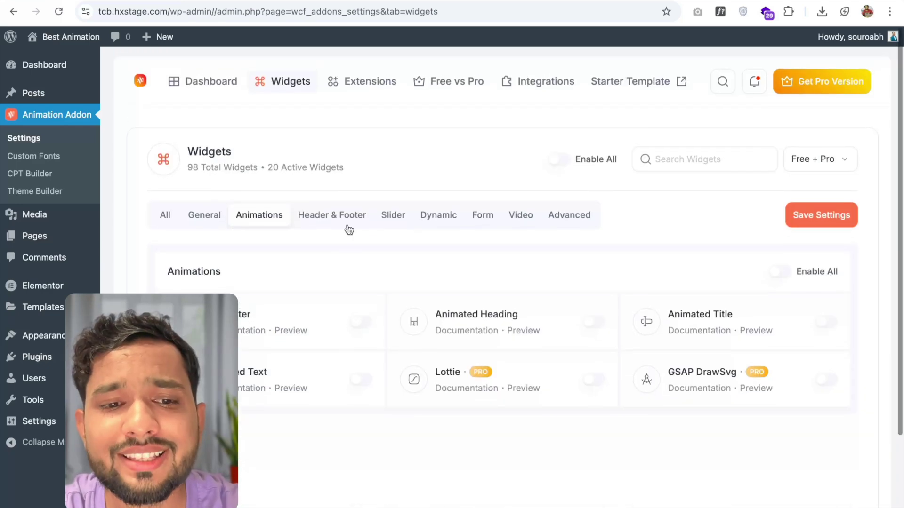
Step: Look over the Animations widgets and the General and GSAP groups in the Extensions settings
{"action": "scroll", "coordinate": [394, 271], "scroll_direction": "down", "scroll_amount": 2}
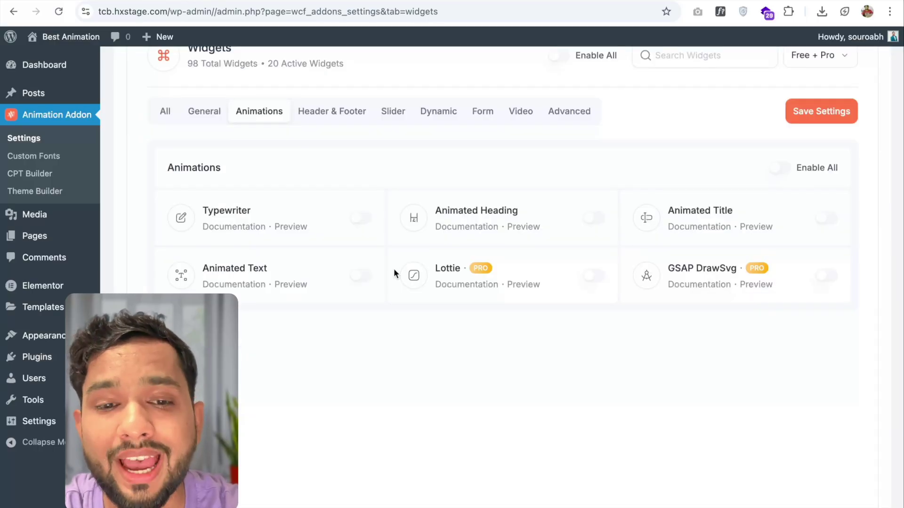
{"action": "scroll", "coordinate": [411, 232], "scroll_direction": "down", "scroll_amount": 1}
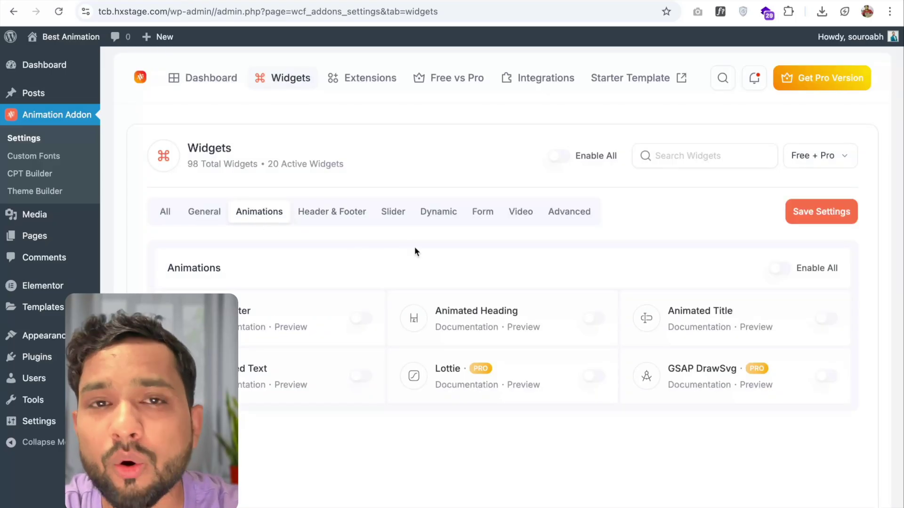
{"action": "left_click", "coordinate": [376, 79]}
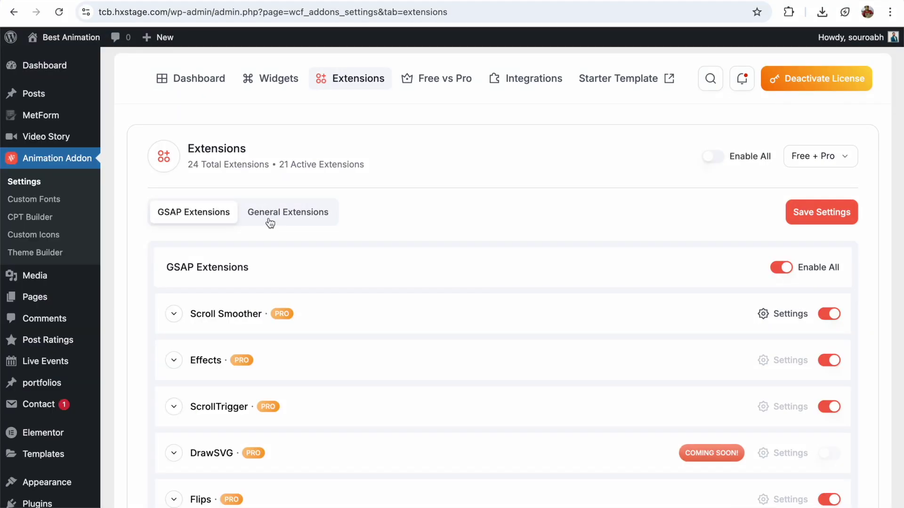
{"action": "left_click", "coordinate": [270, 223]}
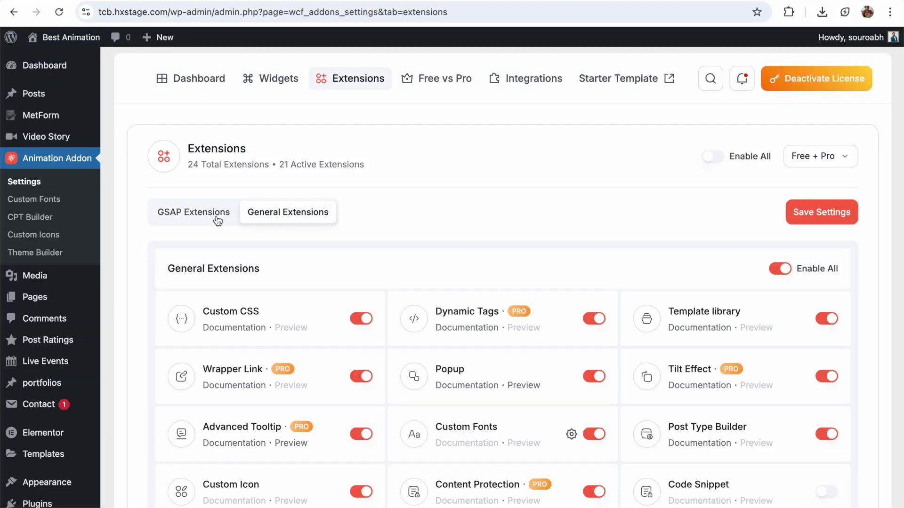
{"action": "scroll", "coordinate": [199, 241], "scroll_direction": "down", "scroll_amount": 1}
{"action": "left_click", "coordinate": [193, 193]}
Step: Expand the Scroll Smoother, Effects and ScrollTrigger groups in GSAP Extensions and examine the extensions they contain
{"action": "scroll", "coordinate": [177, 193], "scroll_direction": "down", "scroll_amount": 3}
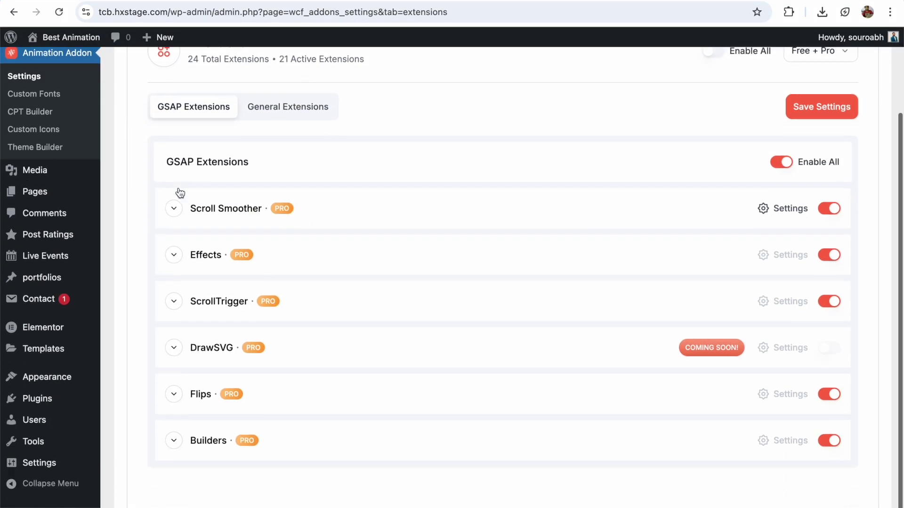
{"action": "left_click", "coordinate": [174, 198]}
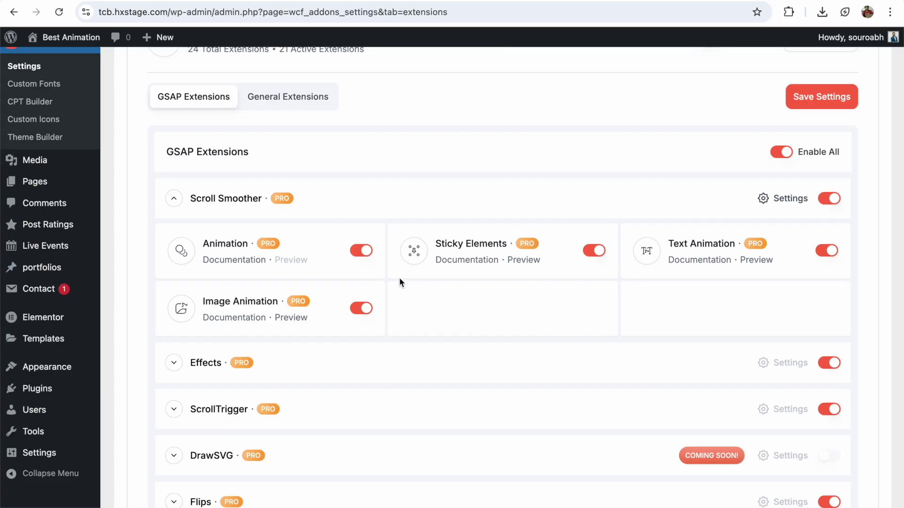
{"action": "scroll", "coordinate": [381, 315], "scroll_direction": "down", "scroll_amount": 3}
{"action": "left_click", "coordinate": [179, 288]}
{"action": "scroll", "coordinate": [181, 289], "scroll_direction": "down", "scroll_amount": 3}
{"action": "left_click", "coordinate": [172, 329]}
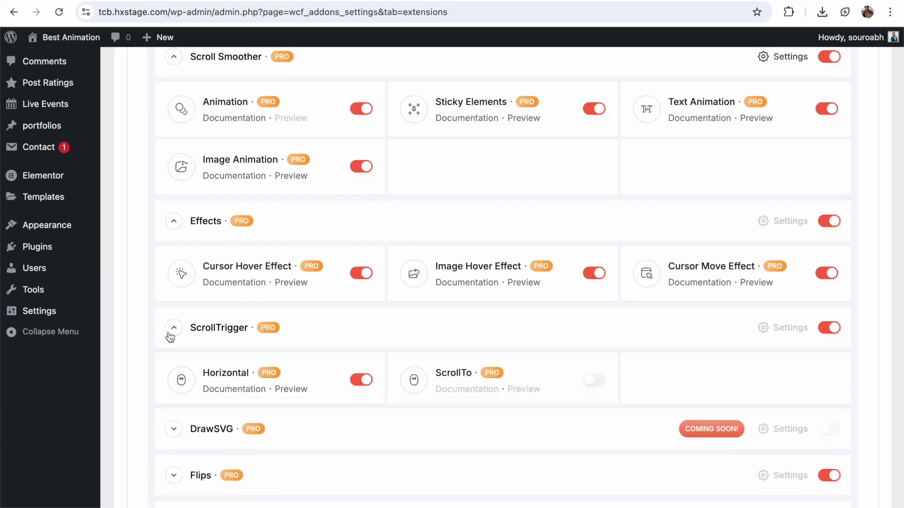
{"action": "scroll", "coordinate": [169, 337], "scroll_direction": "down", "scroll_amount": 3}
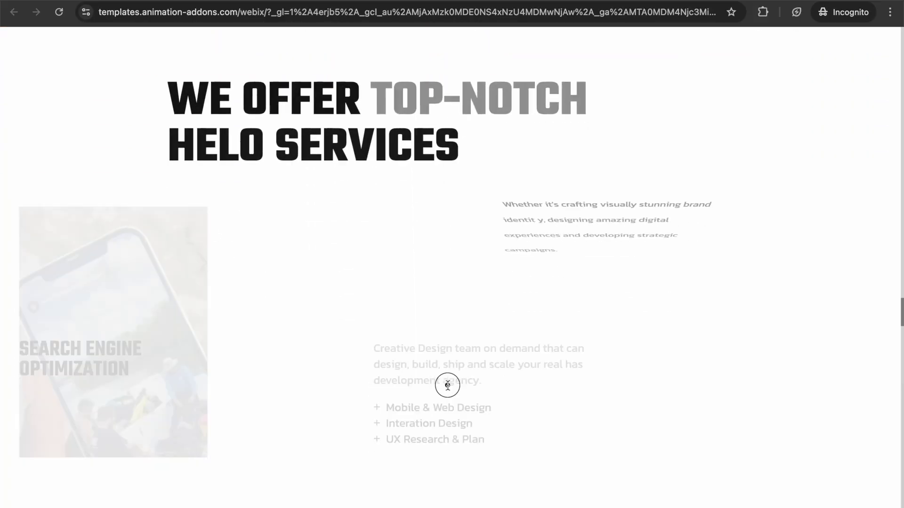
Step: Look through the Webix template demo page to examine its scroll and hover animations
{"action": "scroll", "coordinate": [448, 385], "scroll_direction": "up", "scroll_amount": 8}
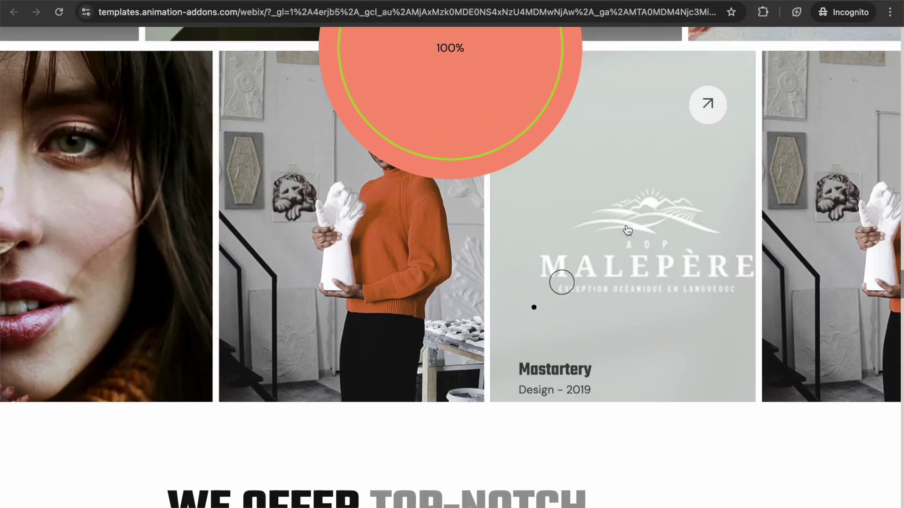
{"action": "scroll", "coordinate": [331, 309], "scroll_direction": "down", "scroll_amount": 15}
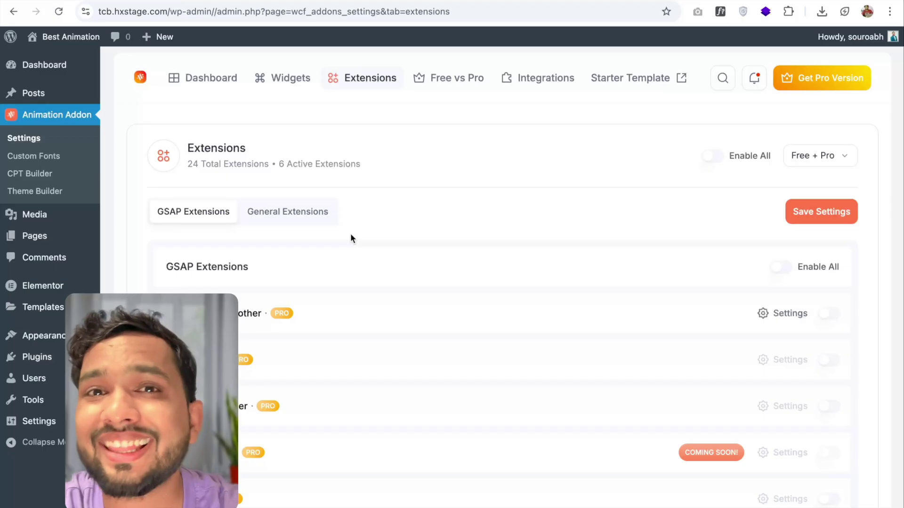
Step: Enable the Popup and Code Snippet extensions in the General Extensions group
{"action": "scroll", "coordinate": [351, 239], "scroll_direction": "down", "scroll_amount": 2}
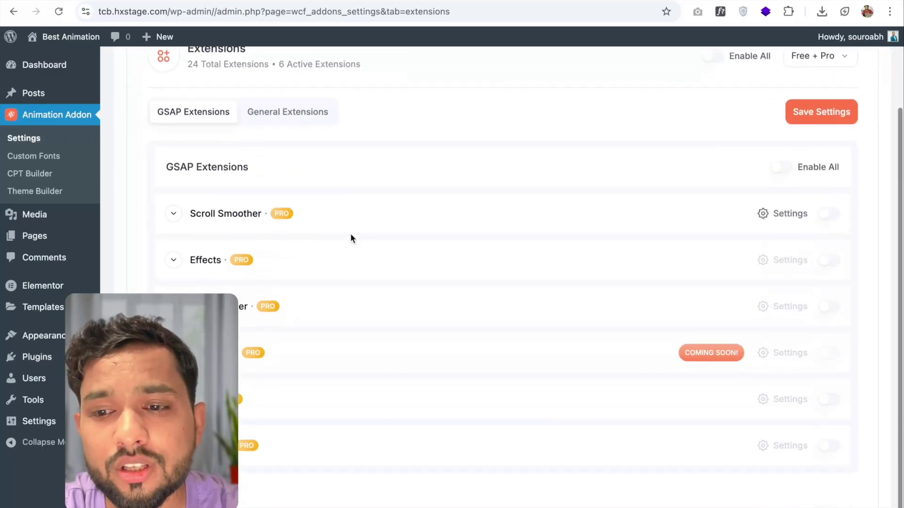
{"action": "scroll", "coordinate": [501, 260], "scroll_direction": "up", "scroll_amount": 1}
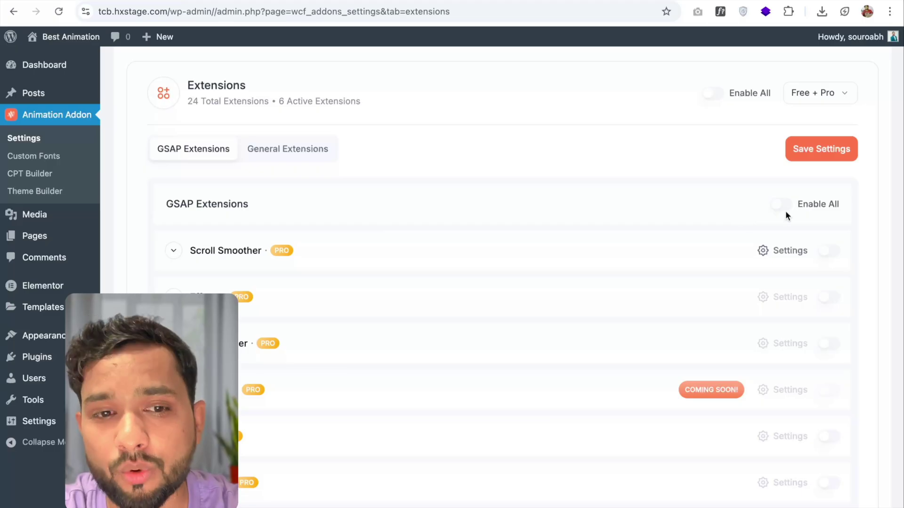
{"action": "left_click", "coordinate": [295, 152]}
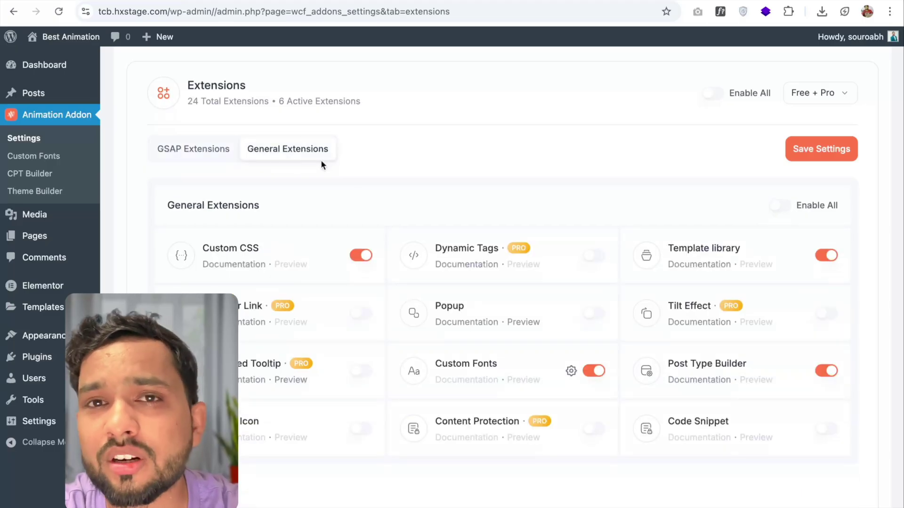
{"action": "scroll", "coordinate": [371, 300], "scroll_direction": "down", "scroll_amount": 1}
{"action": "scroll", "coordinate": [371, 299], "scroll_direction": "down", "scroll_amount": 2}
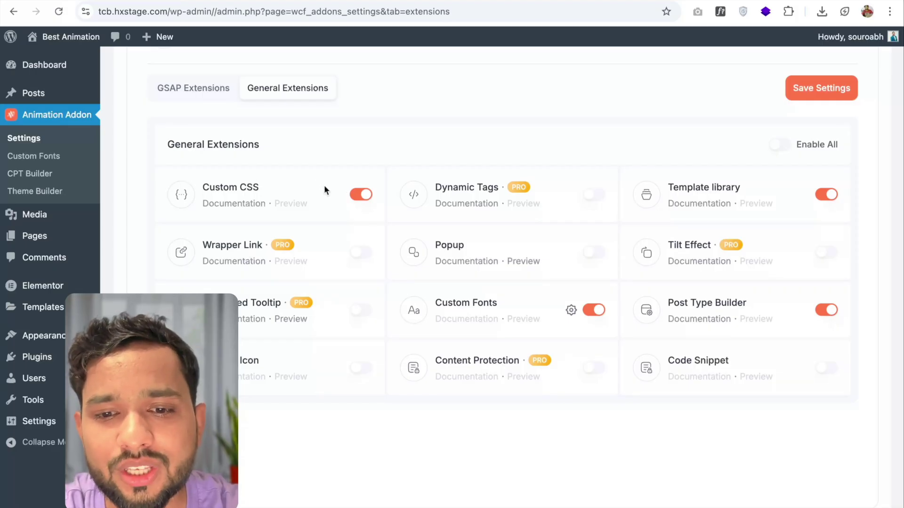
{"action": "left_click", "coordinate": [593, 252]}
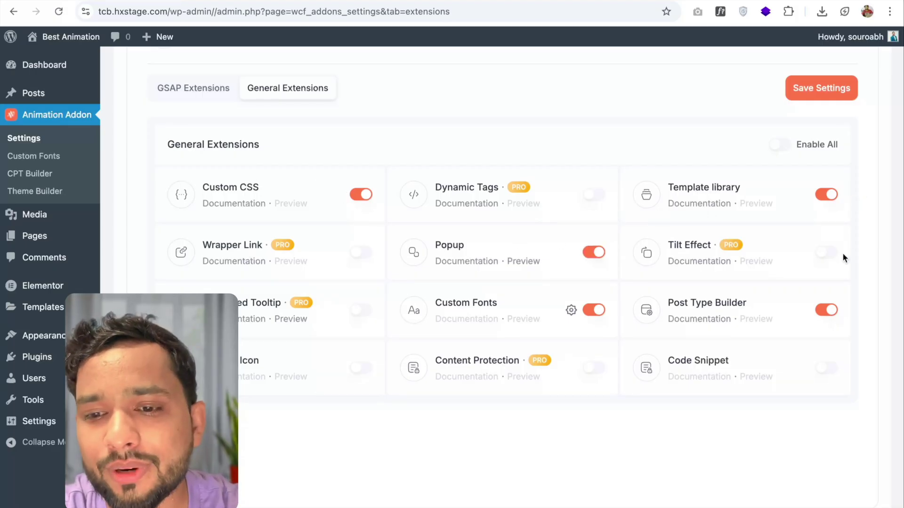
{"action": "left_click", "coordinate": [827, 368]}
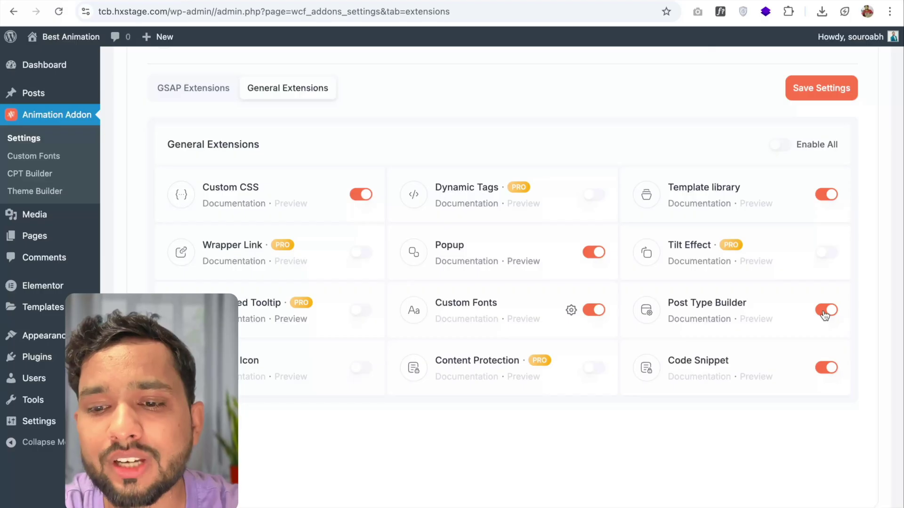
{"action": "scroll", "coordinate": [504, 257], "scroll_direction": "up", "scroll_amount": 3}
{"action": "scroll", "coordinate": [505, 257], "scroll_direction": "down", "scroll_amount": 3}
{"action": "scroll", "coordinate": [612, 273], "scroll_direction": "up", "scroll_amount": 1}
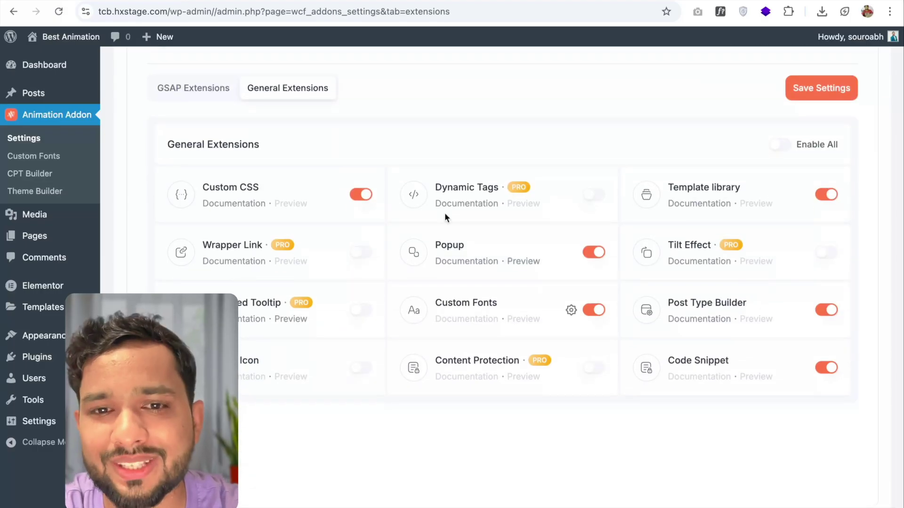
Step: Open the Free vs Pro comparison and examine the prebuilt site and section template allowances of both versions
{"action": "scroll", "coordinate": [445, 213], "scroll_direction": "up", "scroll_amount": 3}
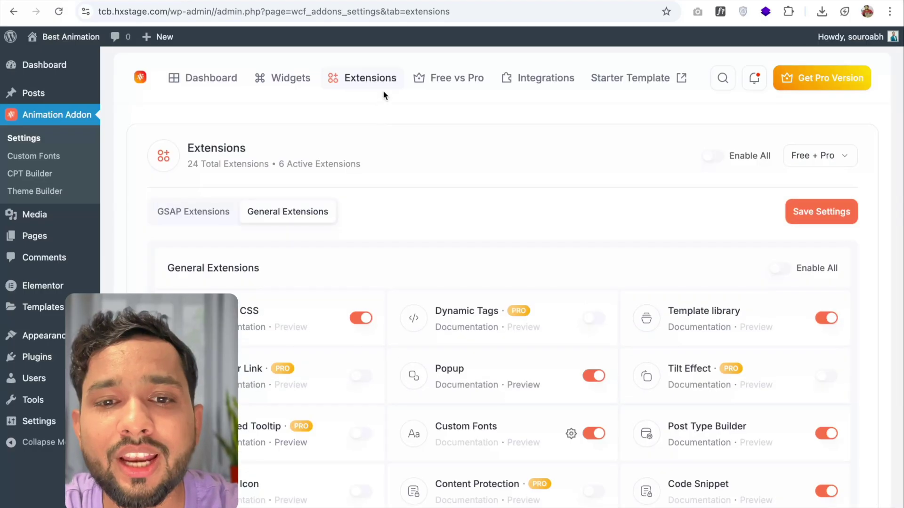
{"action": "left_click", "coordinate": [450, 78]}
{"action": "scroll", "coordinate": [402, 215], "scroll_direction": "down", "scroll_amount": 1}
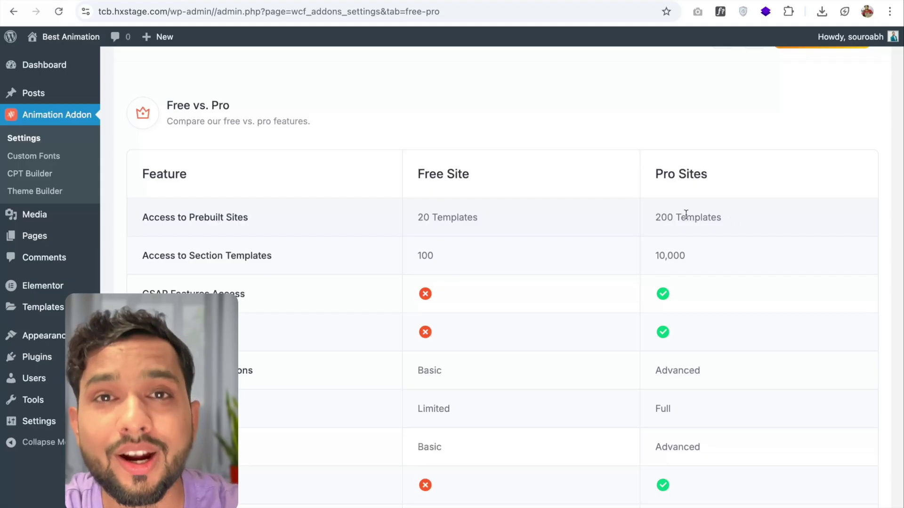
{"action": "scroll", "coordinate": [608, 219], "scroll_direction": "down", "scroll_amount": 2}
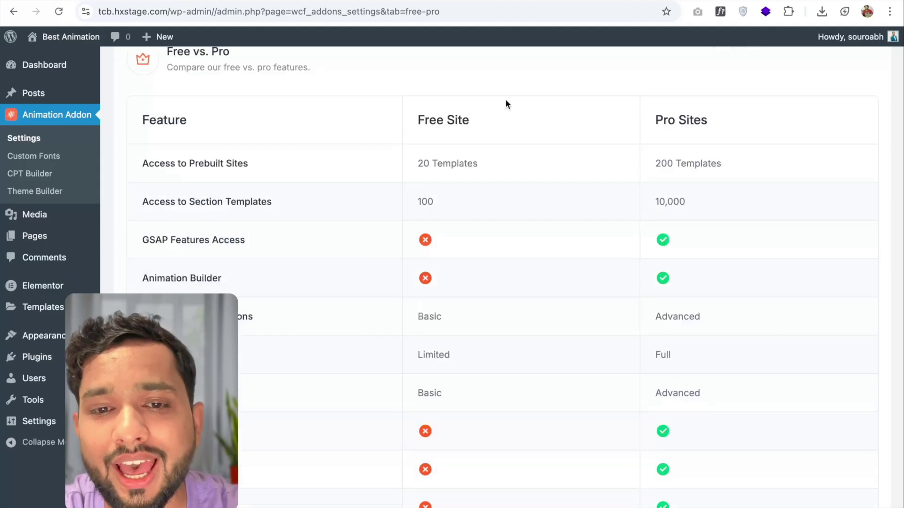
{"action": "double_click", "coordinate": [426, 202]}
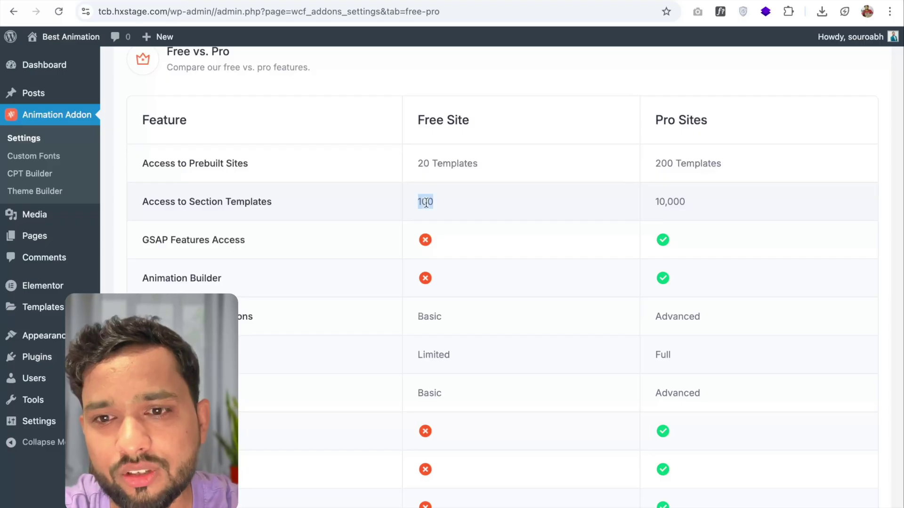
{"action": "left_click", "coordinate": [683, 202]}
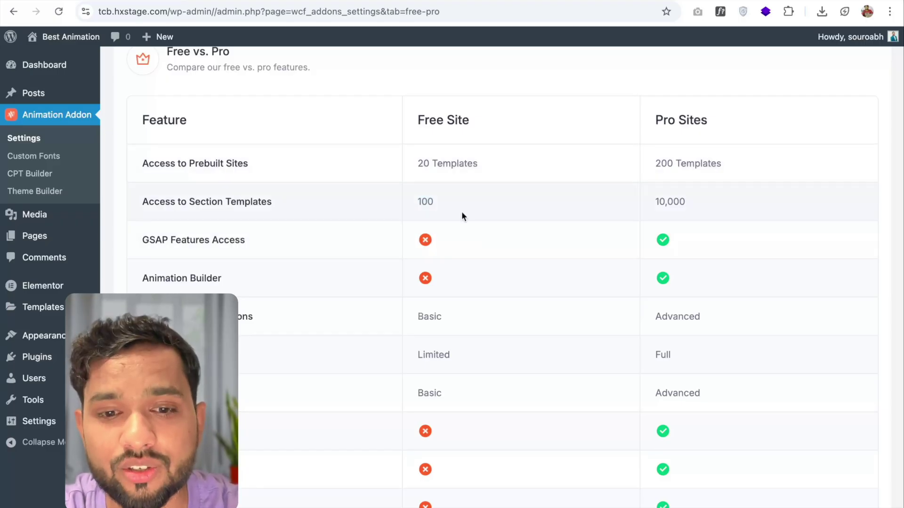
Step: Compare the free and pro rows for GSAP features, Animation Builder, text and image animations, presets and scrolling
{"action": "scroll", "coordinate": [435, 188], "scroll_direction": "down", "scroll_amount": 2}
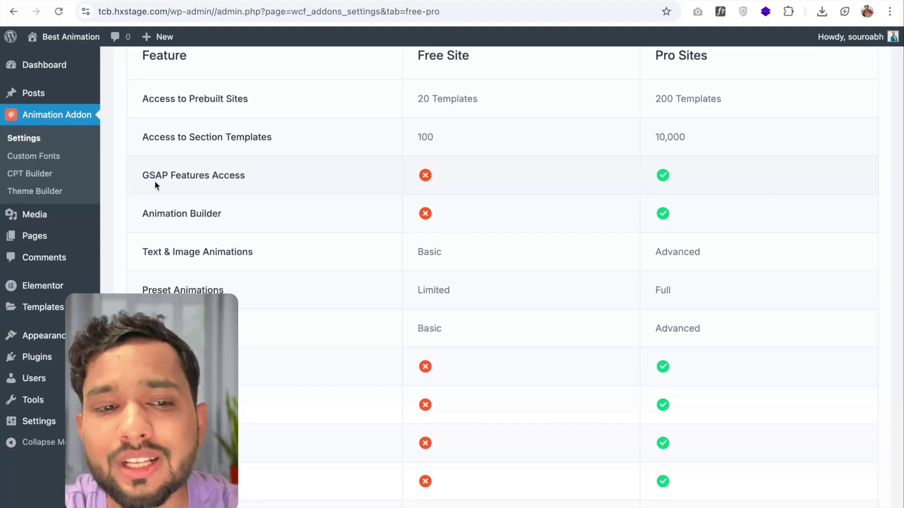
{"action": "scroll", "coordinate": [406, 186], "scroll_direction": "up", "scroll_amount": 1}
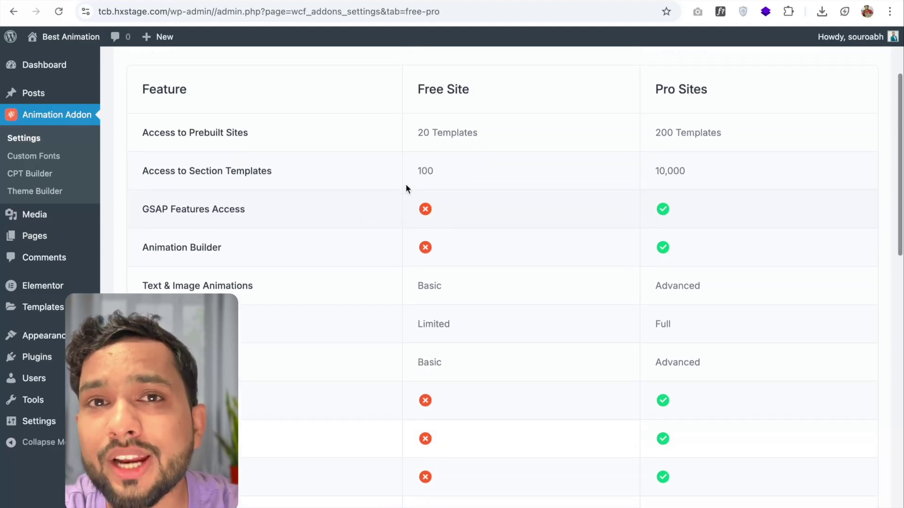
{"action": "scroll", "coordinate": [406, 188], "scroll_direction": "down", "scroll_amount": 1}
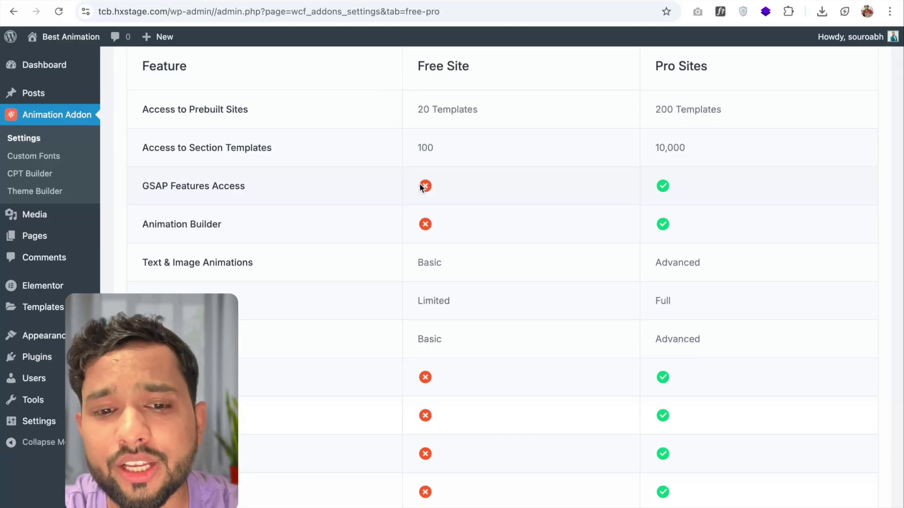
{"action": "scroll", "coordinate": [419, 186], "scroll_direction": "down", "scroll_amount": 2}
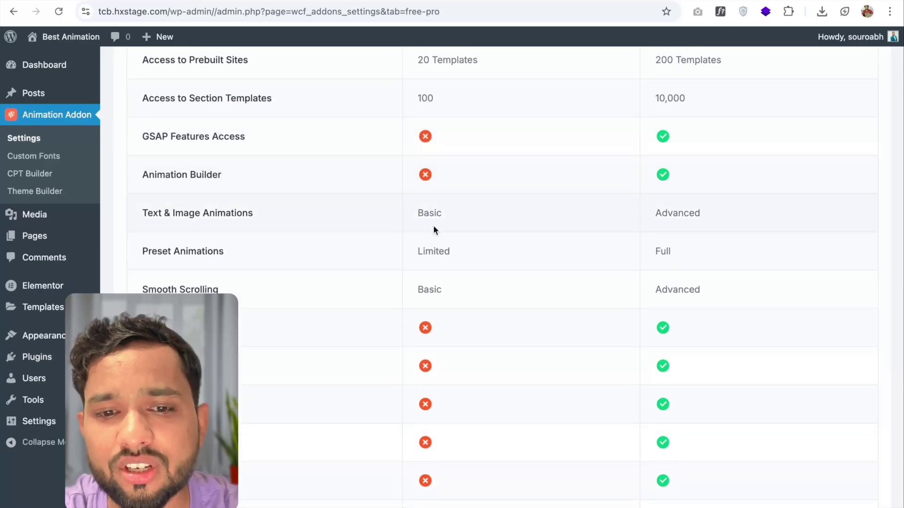
{"action": "scroll", "coordinate": [434, 229], "scroll_direction": "down", "scroll_amount": 2}
{"action": "scroll", "coordinate": [433, 229], "scroll_direction": "down", "scroll_amount": 2}
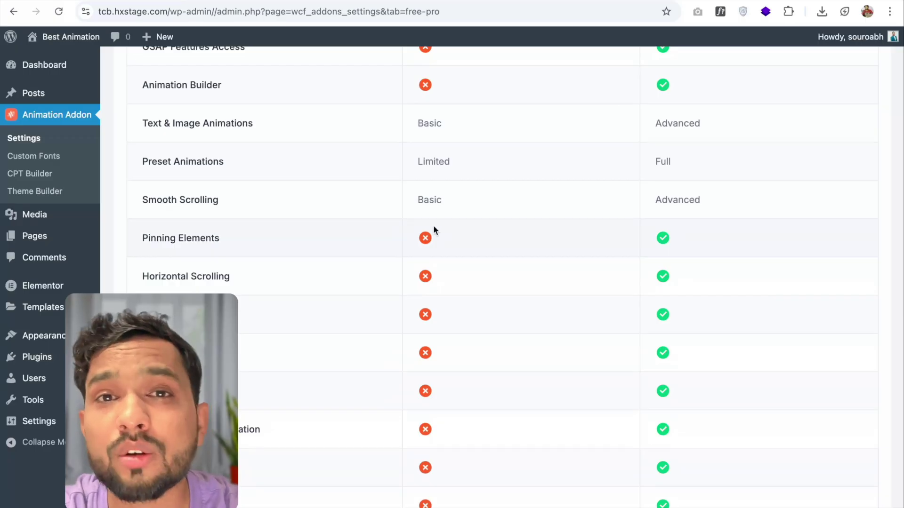
{"action": "scroll", "coordinate": [433, 229], "scroll_direction": "up", "scroll_amount": 8}
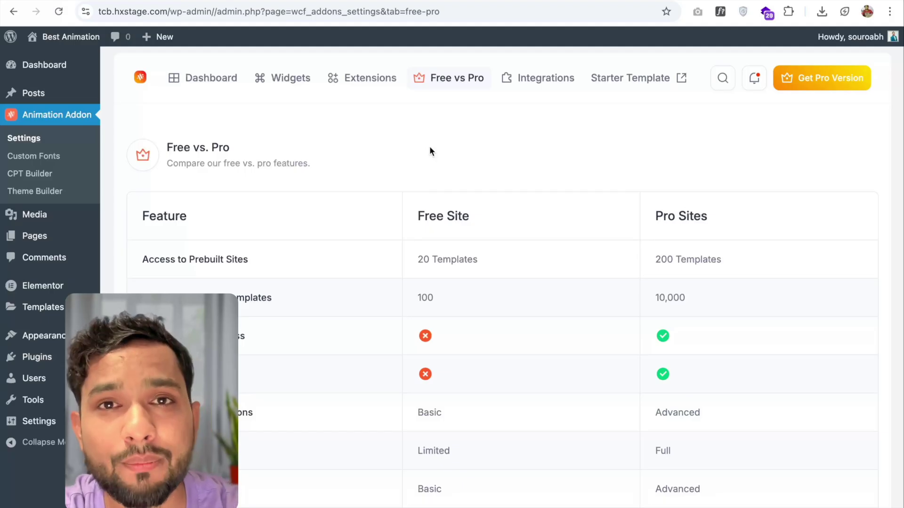
Step: Open the starter template library and filter the templates by mode to Free
{"action": "left_click", "coordinate": [636, 77]}
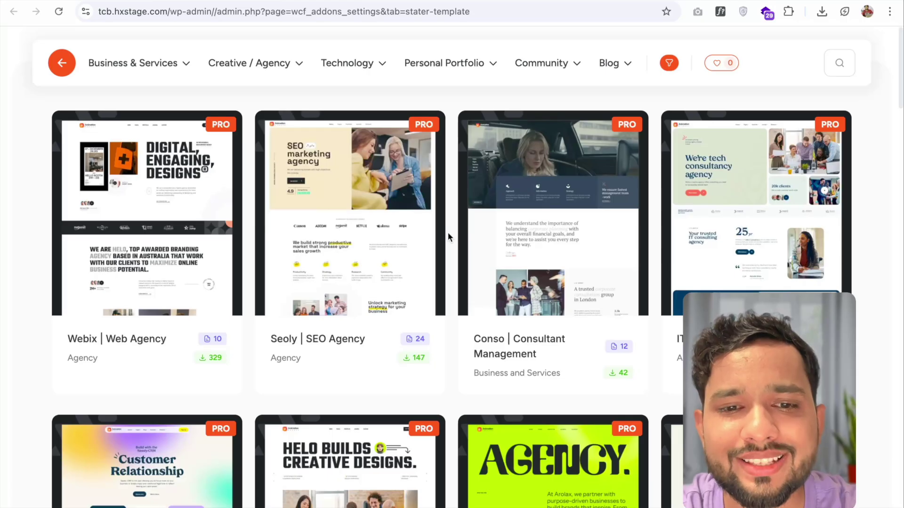
{"action": "scroll", "coordinate": [447, 232], "scroll_direction": "down", "scroll_amount": 10}
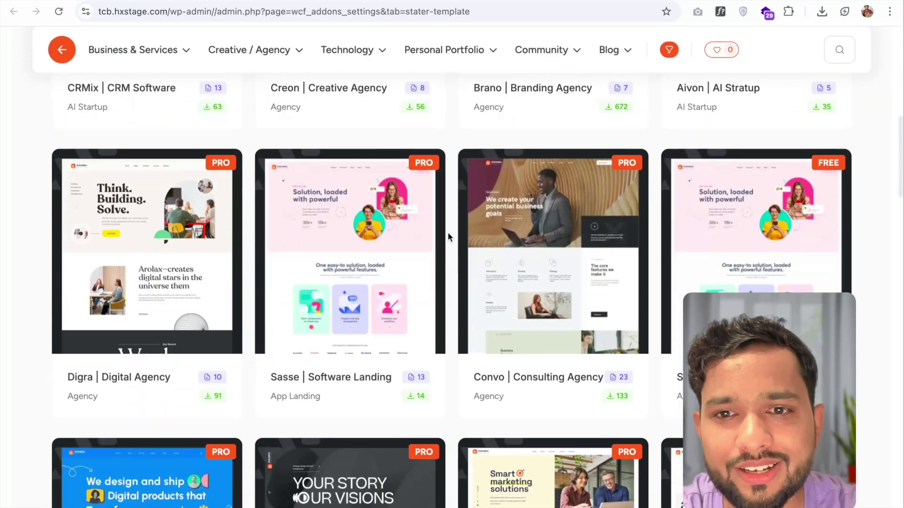
{"action": "left_click", "coordinate": [670, 50]}
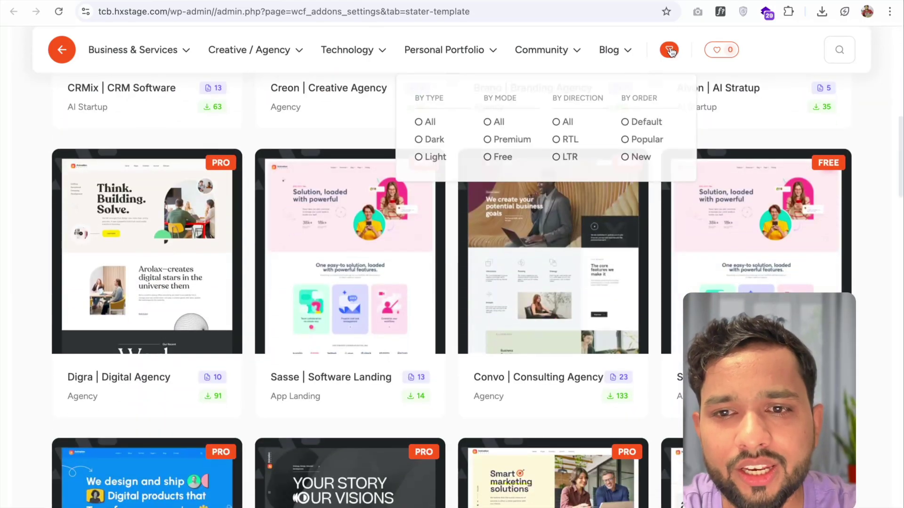
{"action": "left_click", "coordinate": [488, 158]}
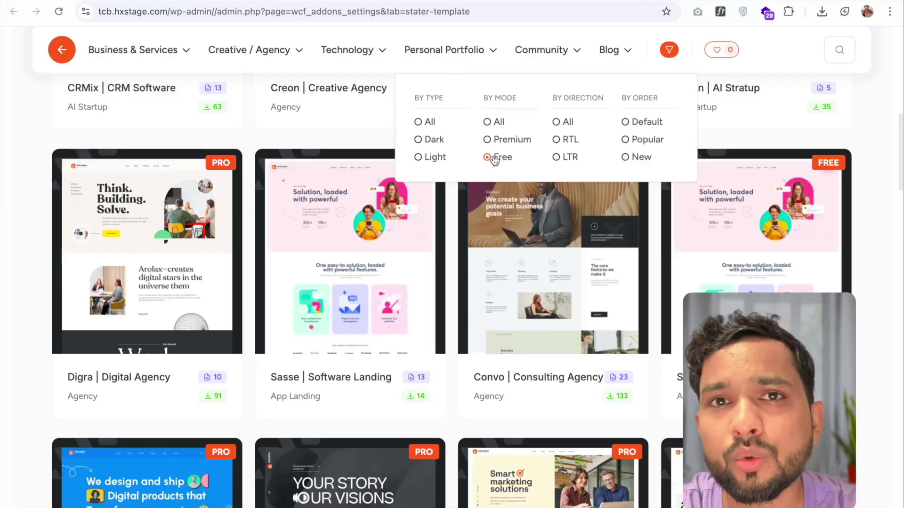
{"action": "scroll", "coordinate": [527, 397], "scroll_direction": "up", "scroll_amount": 10}
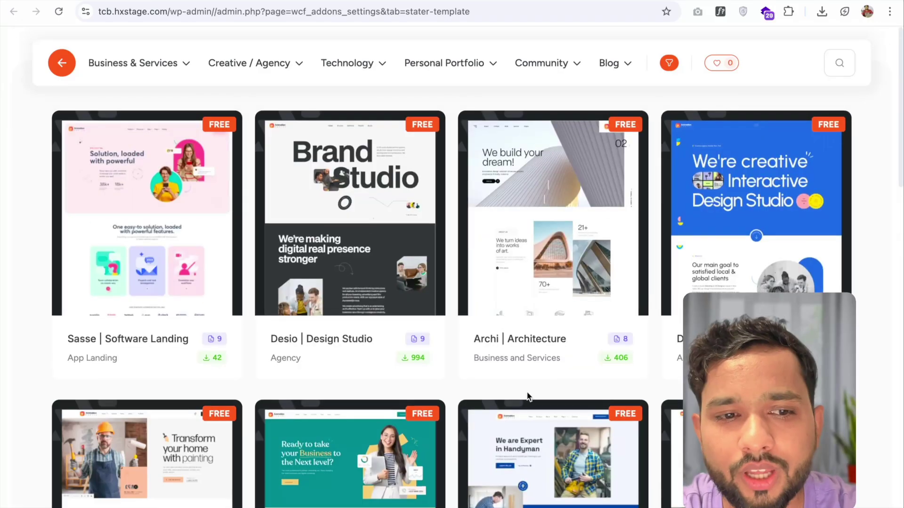
Step: Preview the free Desio | Design Studio template and look through its demo page
{"action": "mouse_move", "coordinate": [71, 300]}
{"action": "mouse_move", "coordinate": [411, 235]}
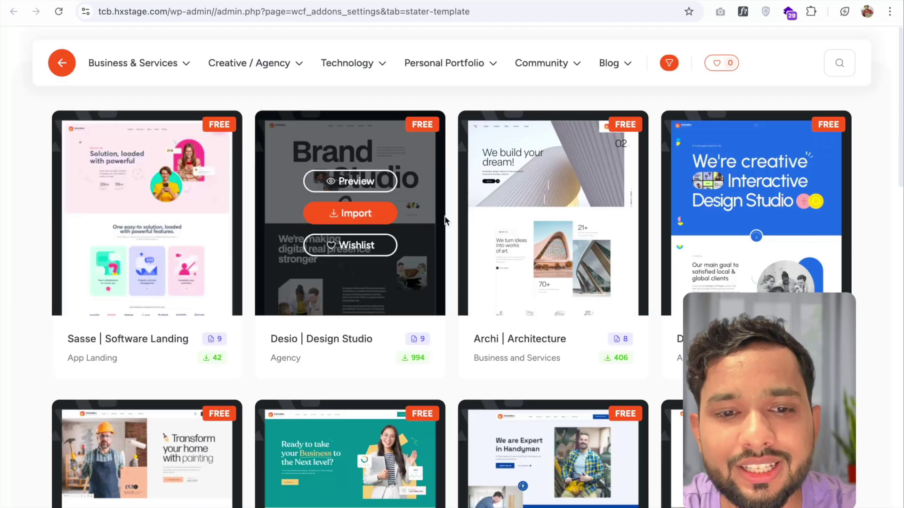
{"action": "left_click", "coordinate": [353, 182]}
{"action": "scroll", "coordinate": [429, 248], "scroll_direction": "down", "scroll_amount": 8}
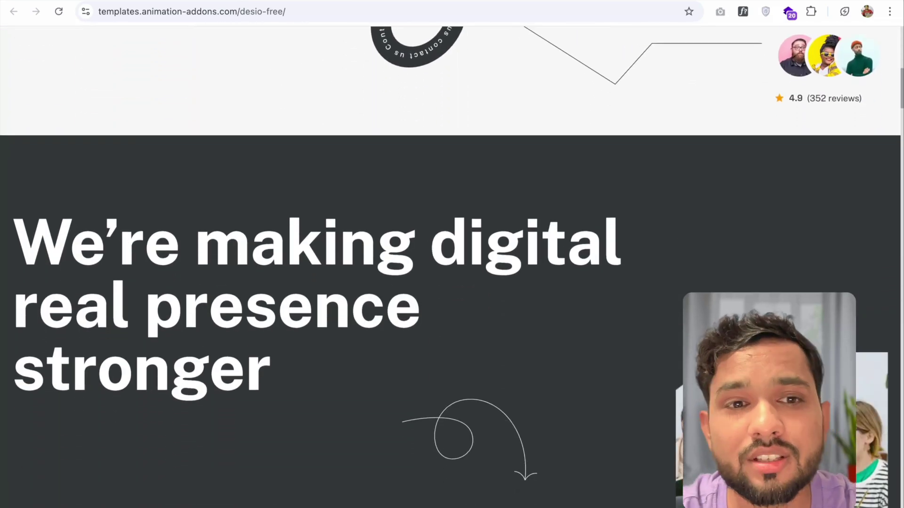
Step: Import the Desio | Design Studio template with its required plugins, the Hello Animation theme and the demo attachments
{"action": "key", "text": "ctrl+w"}
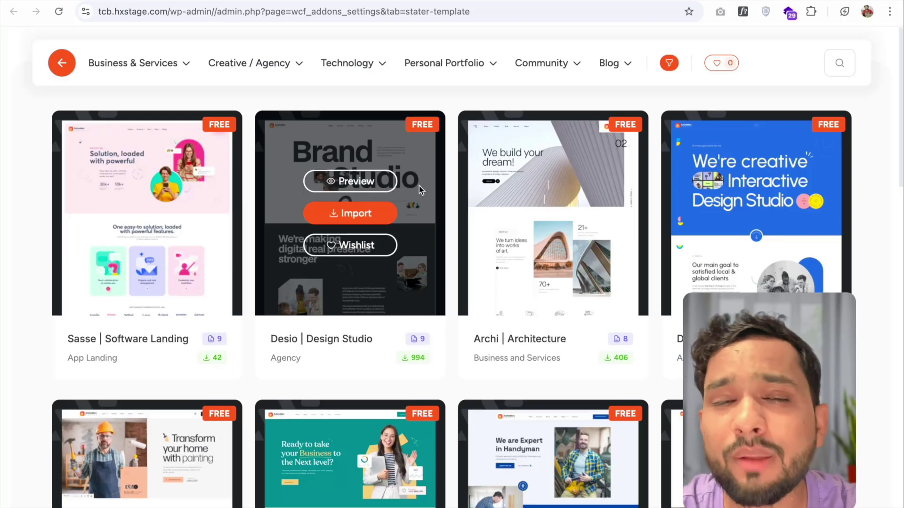
{"action": "left_click", "coordinate": [357, 218]}
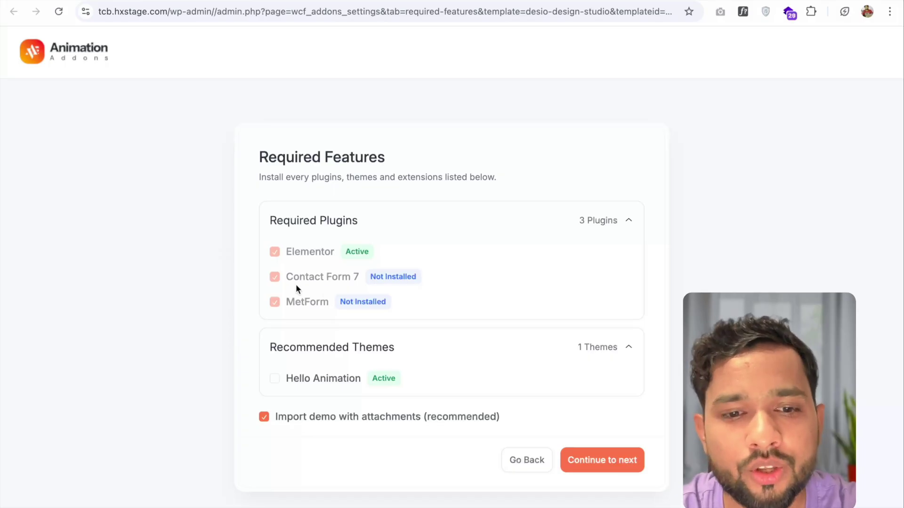
{"action": "left_click", "coordinate": [273, 380]}
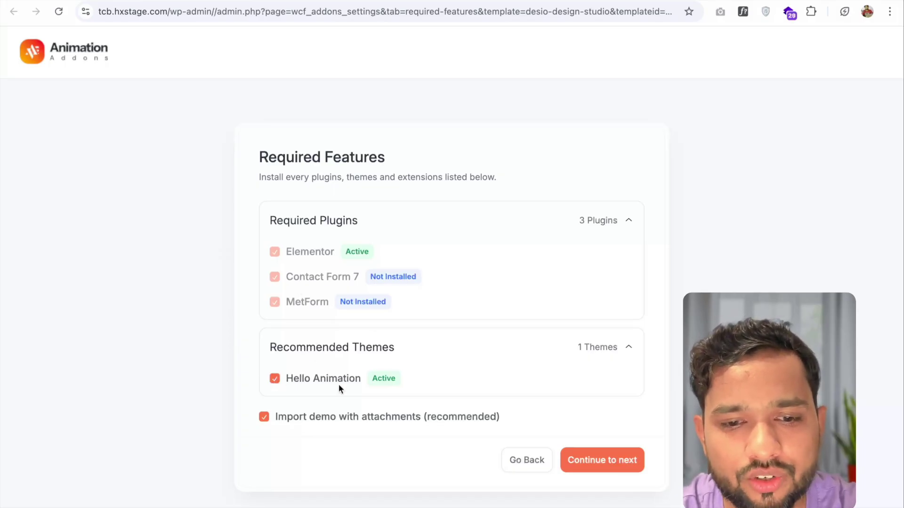
{"action": "left_click", "coordinate": [605, 462]}
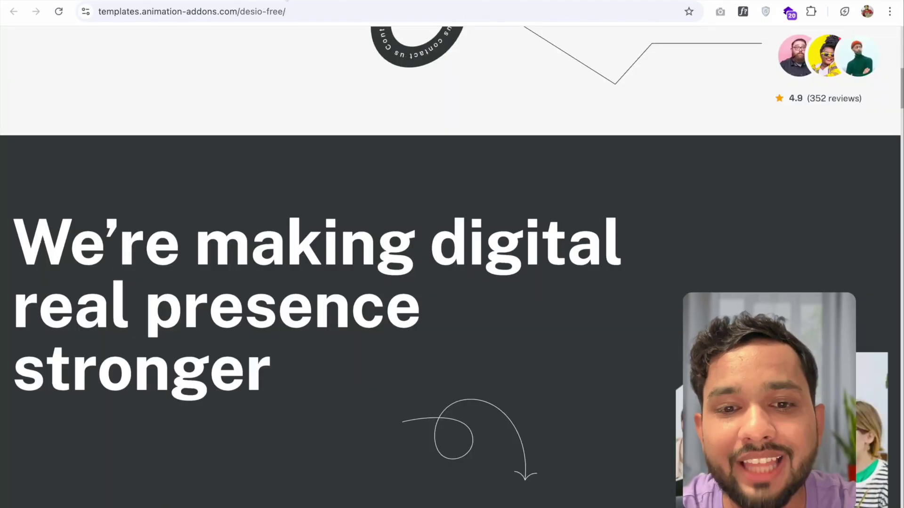
Step: Look over the Desio demo page and compare it with the site's existing Best Animation front page
{"action": "scroll", "coordinate": [404, 169], "scroll_direction": "up", "scroll_amount": 10}
{"action": "scroll", "coordinate": [439, 35], "scroll_direction": "down", "scroll_amount": 1}
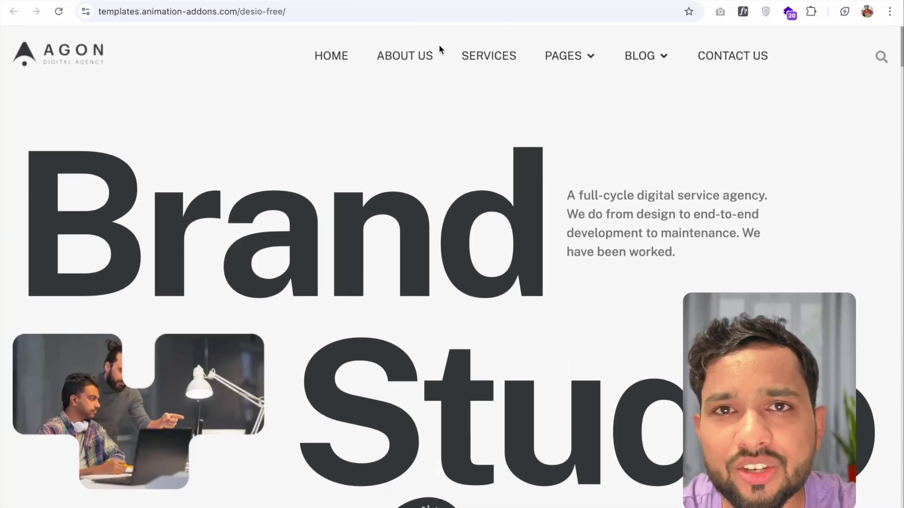
{"action": "scroll", "coordinate": [454, 174], "scroll_direction": "down", "scroll_amount": 3}
{"action": "scroll", "coordinate": [455, 175], "scroll_direction": "down", "scroll_amount": 12}
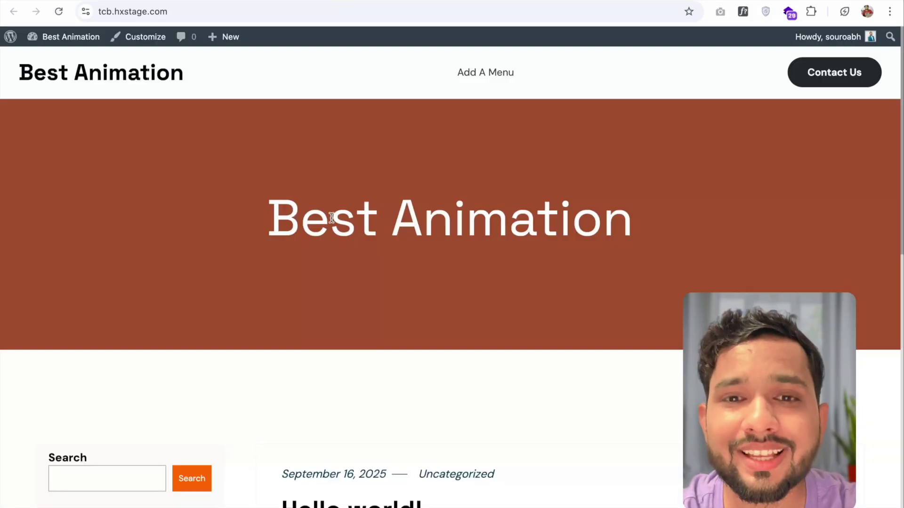
{"action": "scroll", "coordinate": [331, 217], "scroll_direction": "down", "scroll_amount": 10}
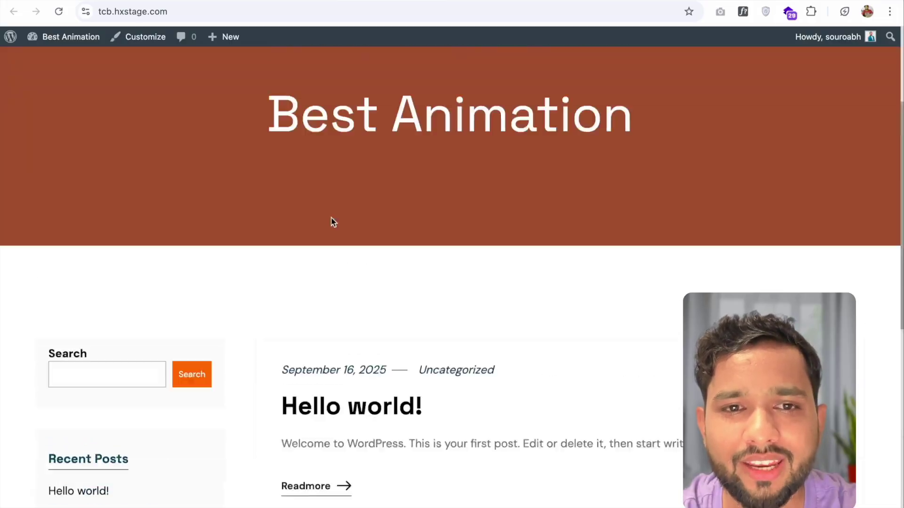
{"action": "scroll", "coordinate": [332, 218], "scroll_direction": "up", "scroll_amount": 3}
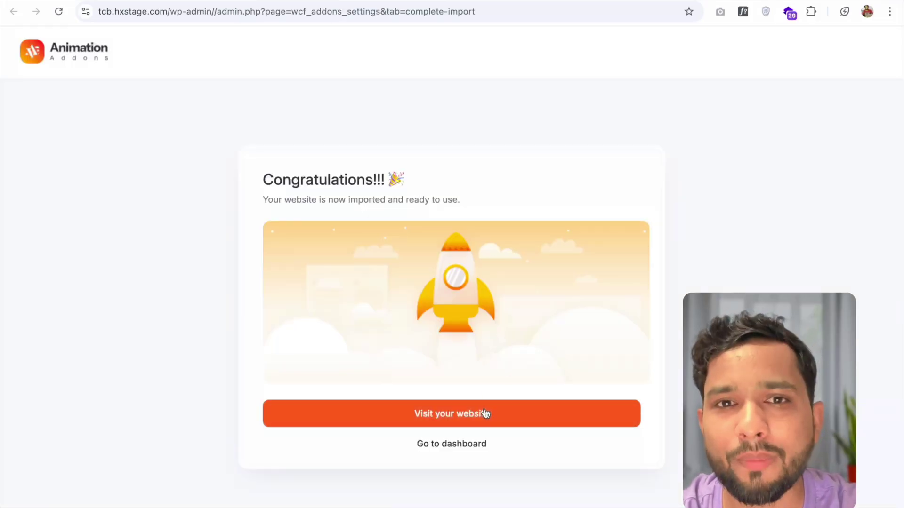
Step: Visit the imported website and review its home page sections and the About Us page
{"action": "left_click", "coordinate": [485, 414]}
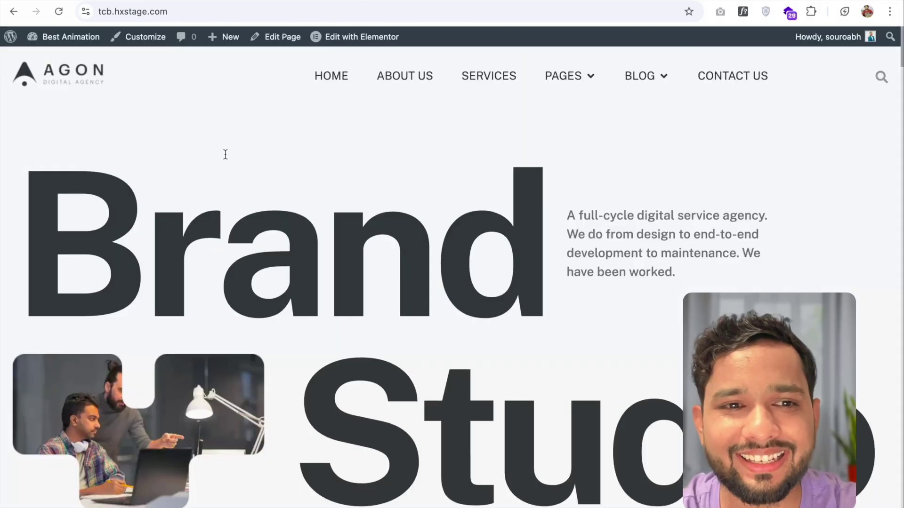
{"action": "scroll", "coordinate": [445, 216], "scroll_direction": "down", "scroll_amount": 7}
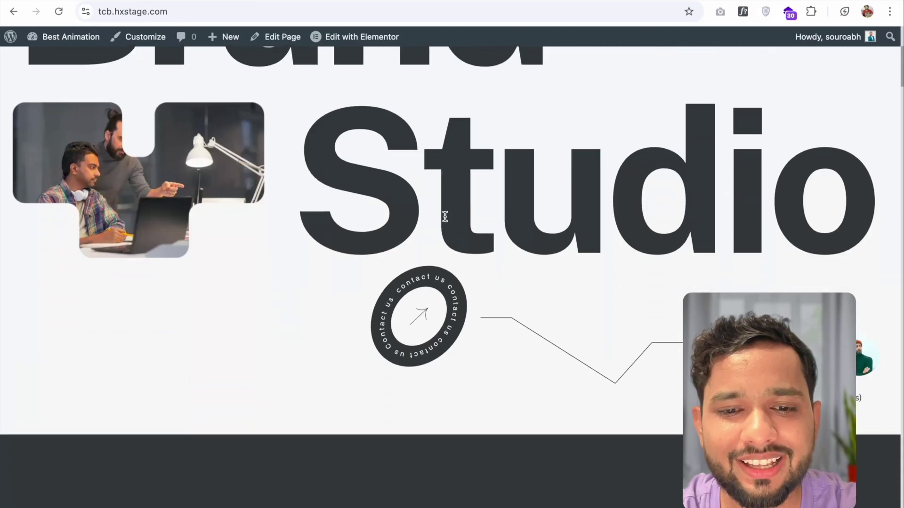
{"action": "scroll", "coordinate": [475, 302], "scroll_direction": "down", "scroll_amount": 8}
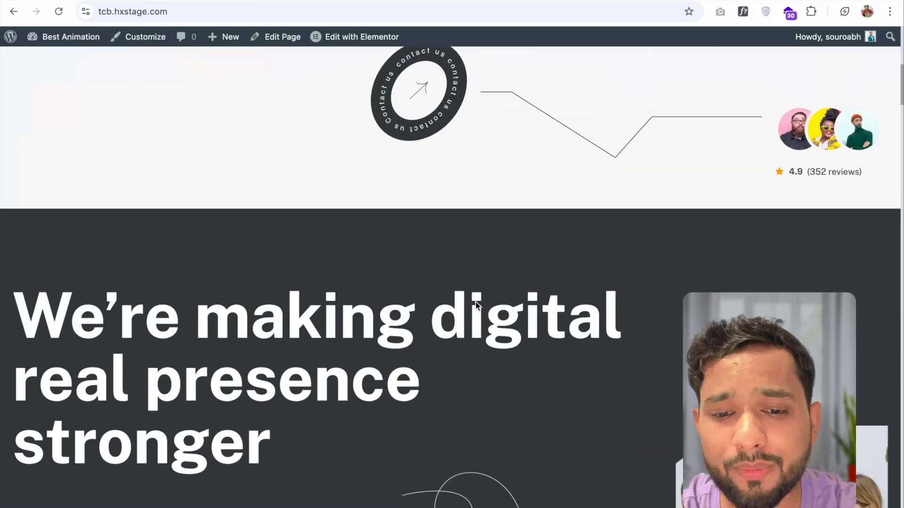
{"action": "scroll", "coordinate": [475, 302], "scroll_direction": "down", "scroll_amount": 4}
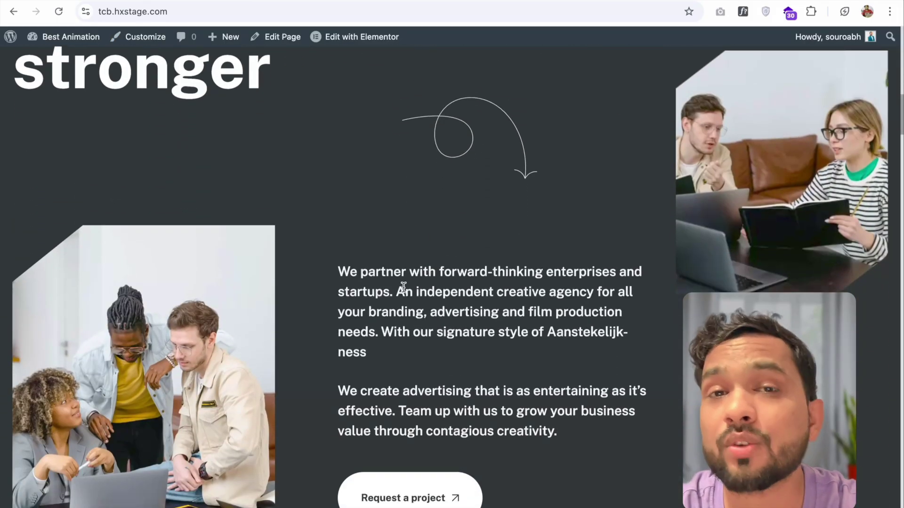
{"action": "scroll", "coordinate": [404, 287], "scroll_direction": "down", "scroll_amount": 5}
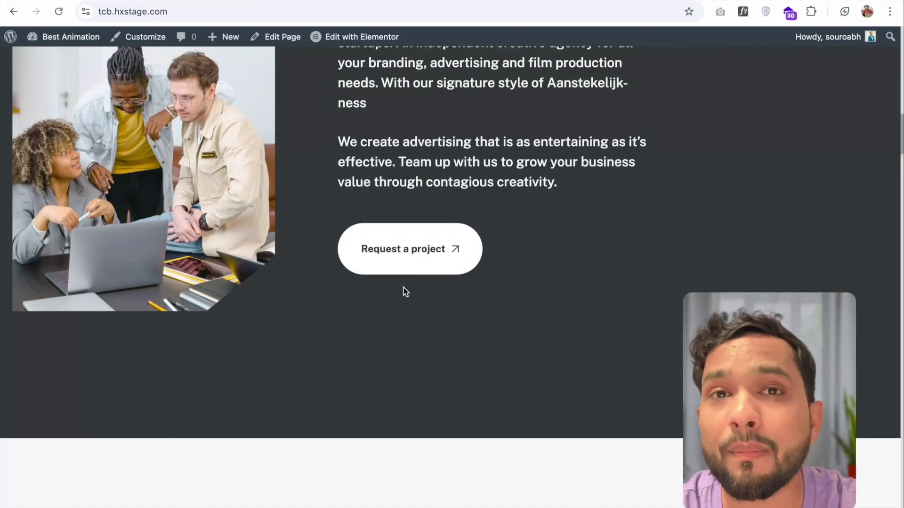
{"action": "scroll", "coordinate": [403, 288], "scroll_direction": "down", "scroll_amount": 8}
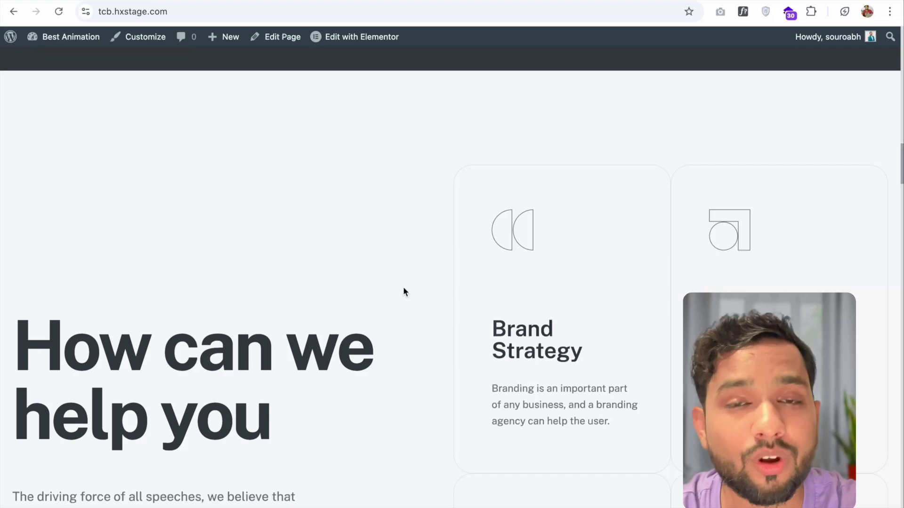
{"action": "scroll", "coordinate": [444, 320], "scroll_direction": "down", "scroll_amount": 15}
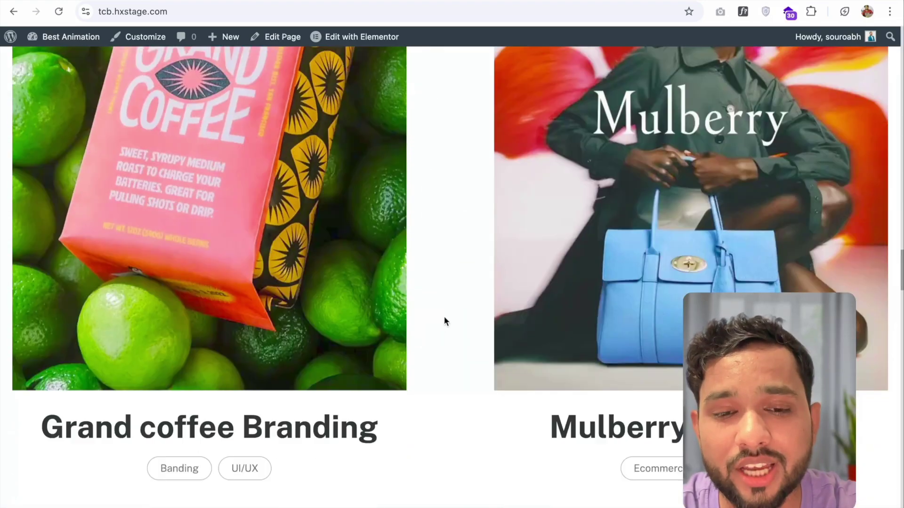
{"action": "scroll", "coordinate": [445, 322], "scroll_direction": "down", "scroll_amount": 20}
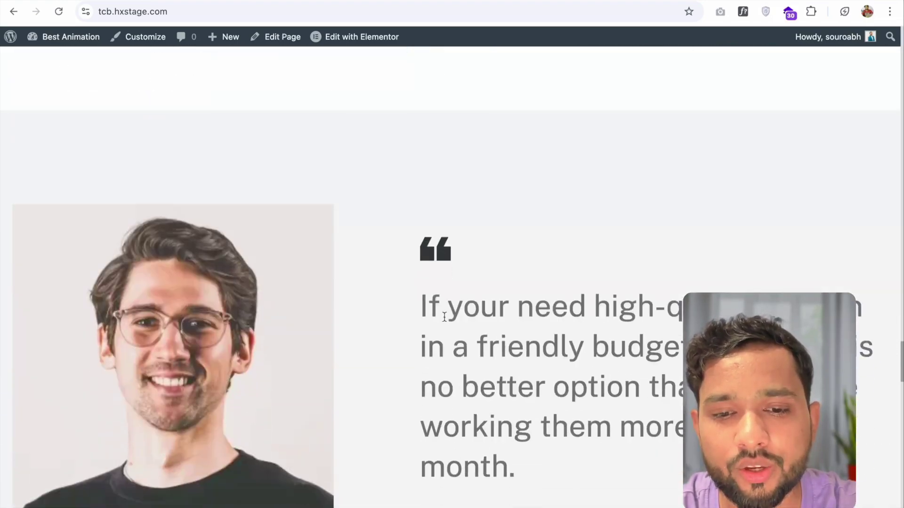
{"action": "scroll", "coordinate": [431, 165], "scroll_direction": "up", "scroll_amount": 20}
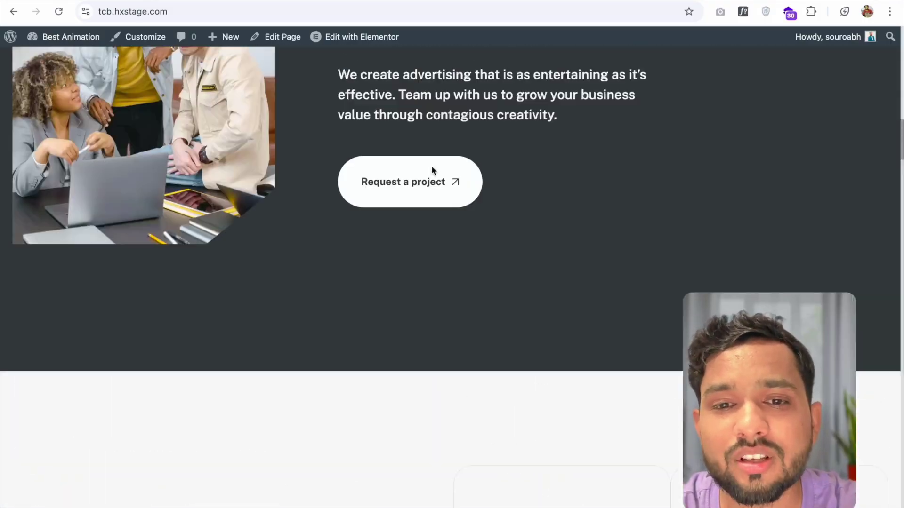
{"action": "scroll", "coordinate": [432, 158], "scroll_direction": "up", "scroll_amount": 15}
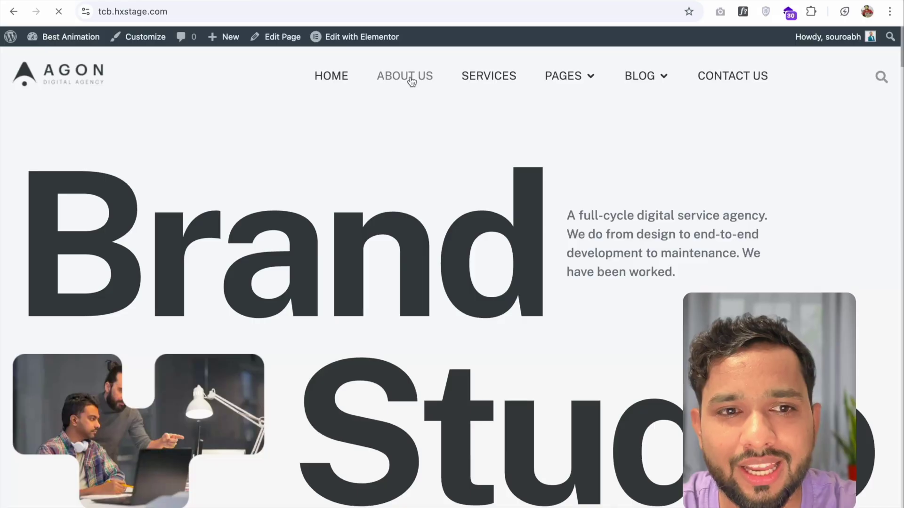
{"action": "scroll", "coordinate": [439, 283], "scroll_direction": "down", "scroll_amount": 10}
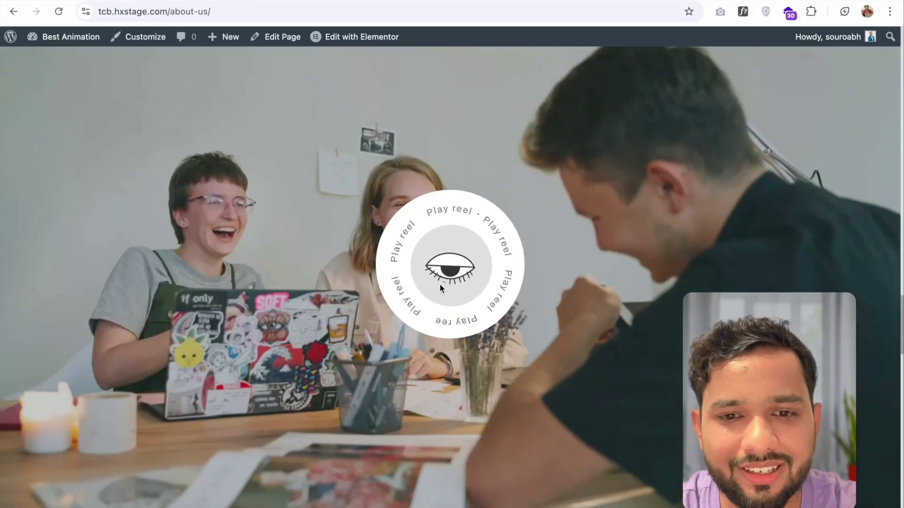
{"action": "scroll", "coordinate": [441, 288], "scroll_direction": "up", "scroll_amount": 15}
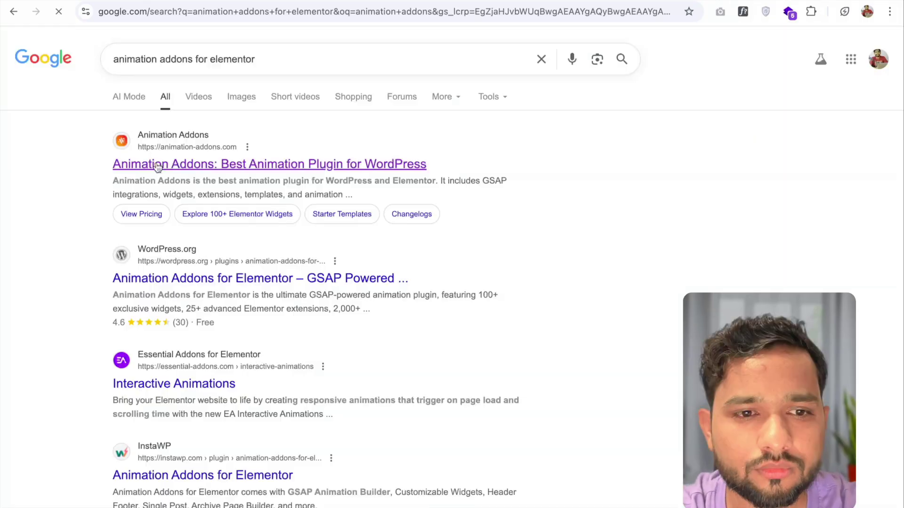
Step: Open the Animation Addons website's pricing page from the search results and show the Lifetime plan prices
{"action": "left_click", "coordinate": [156, 162]}
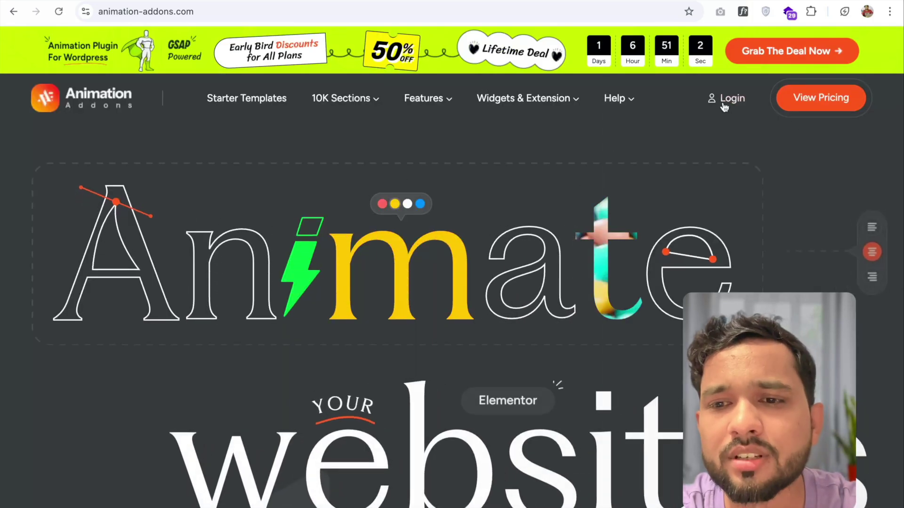
{"action": "left_click", "coordinate": [814, 106]}
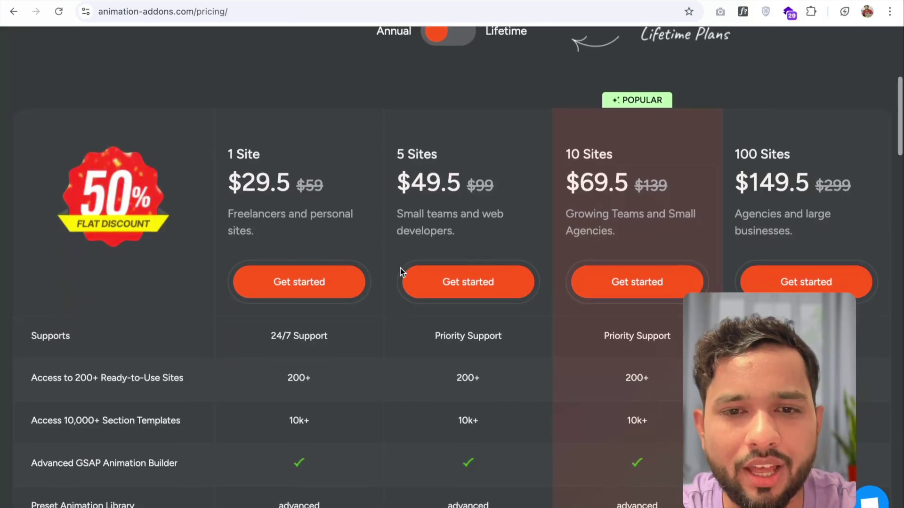
{"action": "scroll", "coordinate": [386, 117], "scroll_direction": "up", "scroll_amount": 3}
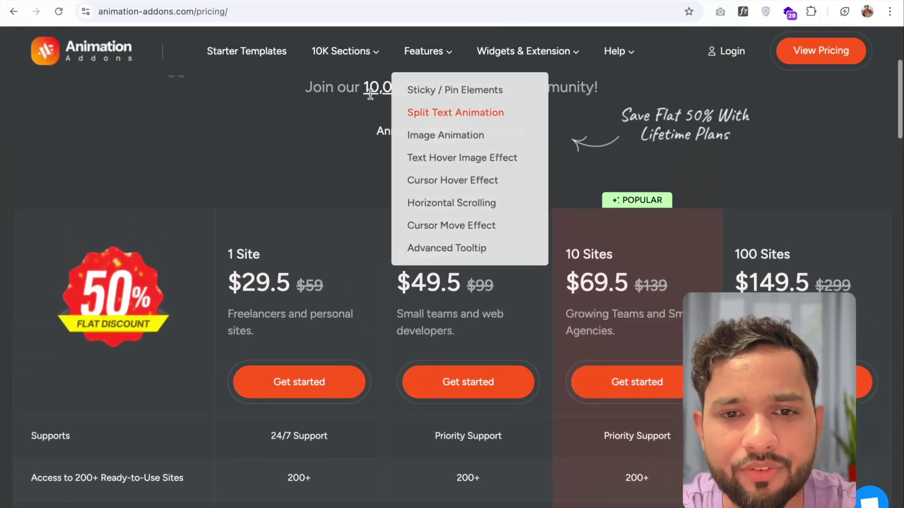
{"action": "left_click", "coordinate": [446, 128]}
{"action": "scroll", "coordinate": [465, 312], "scroll_direction": "down", "scroll_amount": 2}
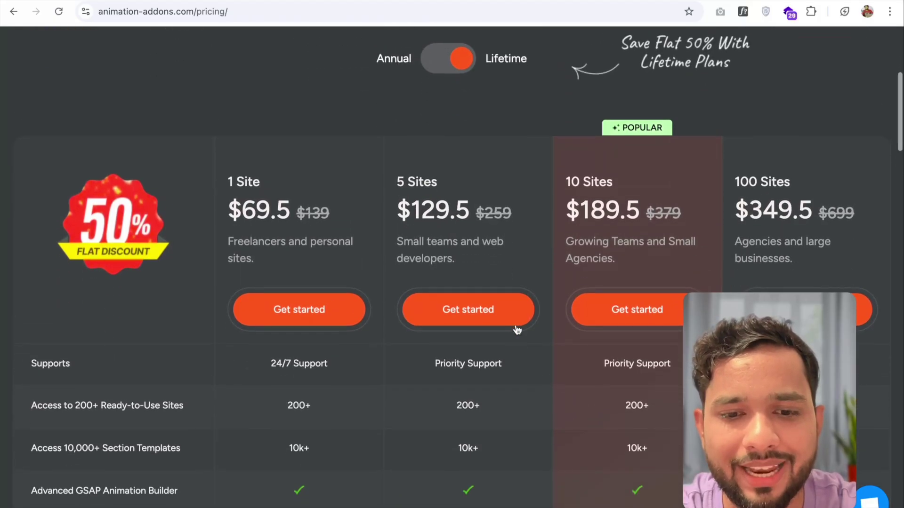
Step: View the checkout for the 5 Sites lifetime plan, and close the checkout and pricing pages
{"action": "left_click", "coordinate": [465, 312]}
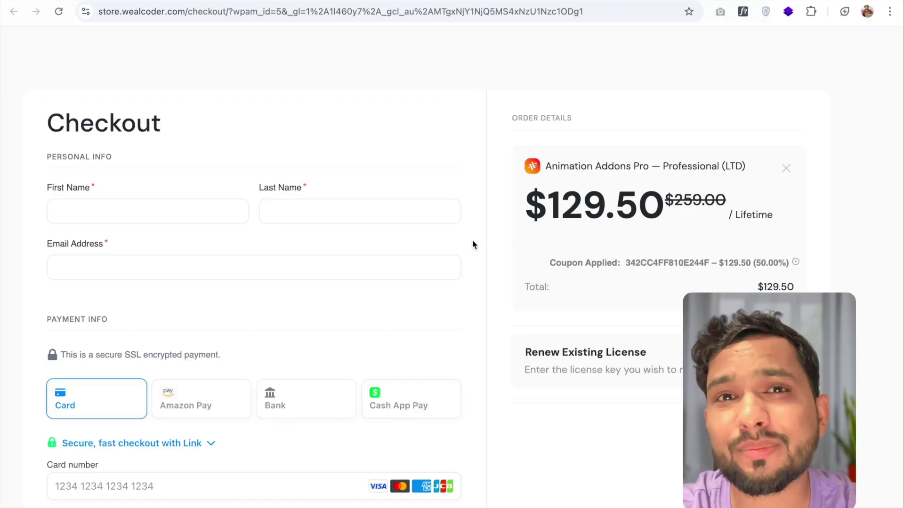
{"action": "key", "text": "ctrl+w"}
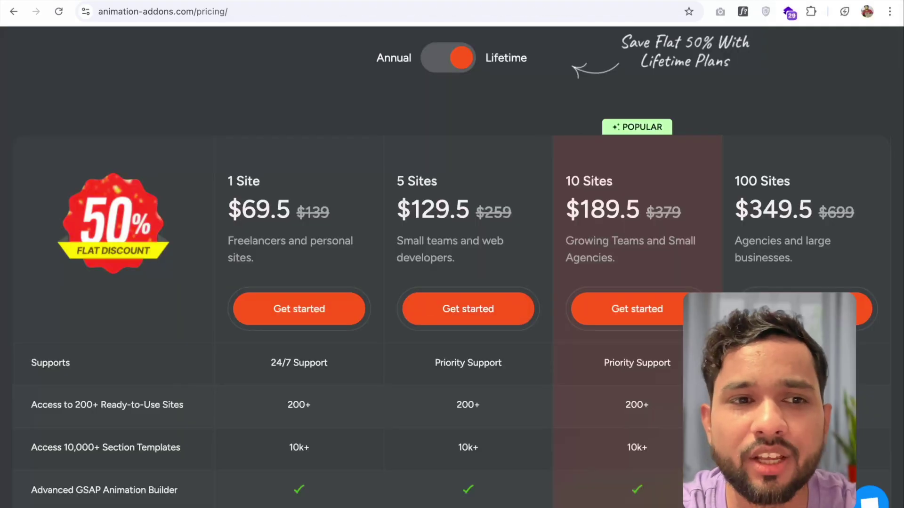
{"action": "key", "text": "ctrl+w"}
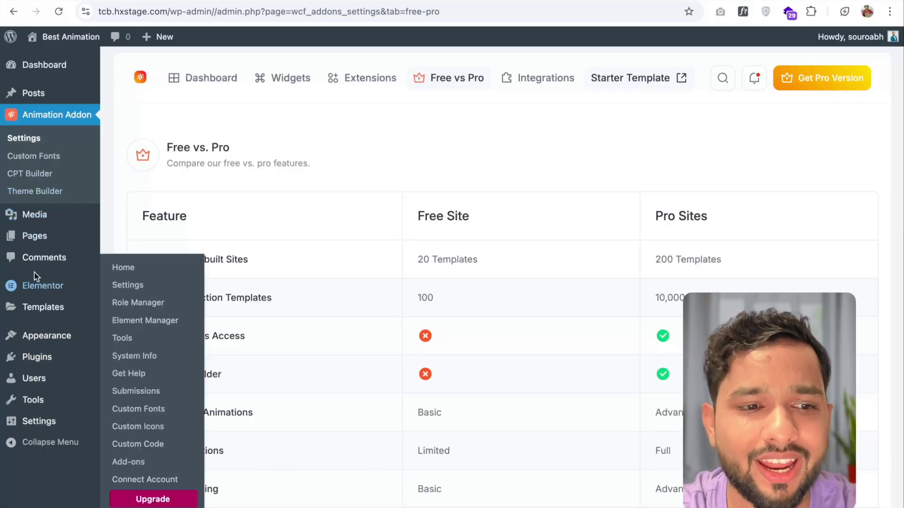
Step: Upload animation-addons-for-elementor-pro.zip from Downloads as a new WordPress plugin, install it and activate it
{"action": "mouse_move", "coordinate": [100, 221]}
{"action": "mouse_move", "coordinate": [61, 368]}
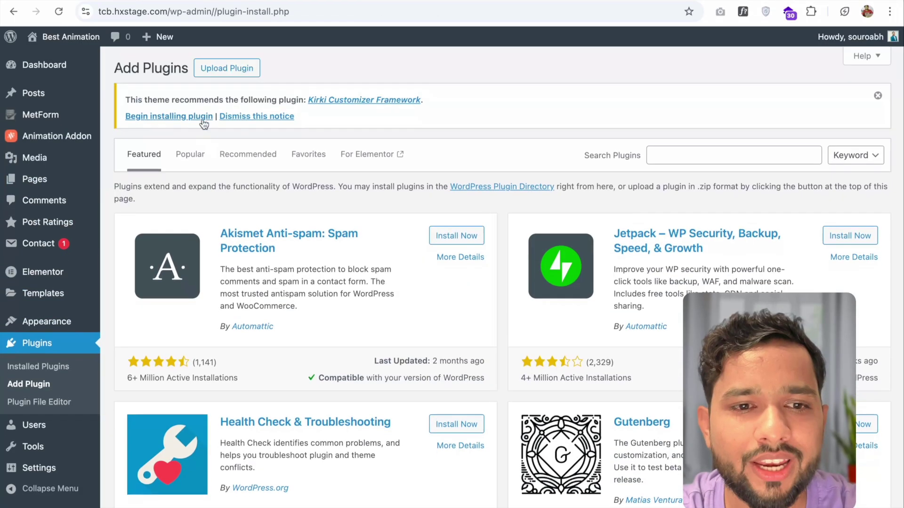
{"action": "left_click", "coordinate": [218, 69]}
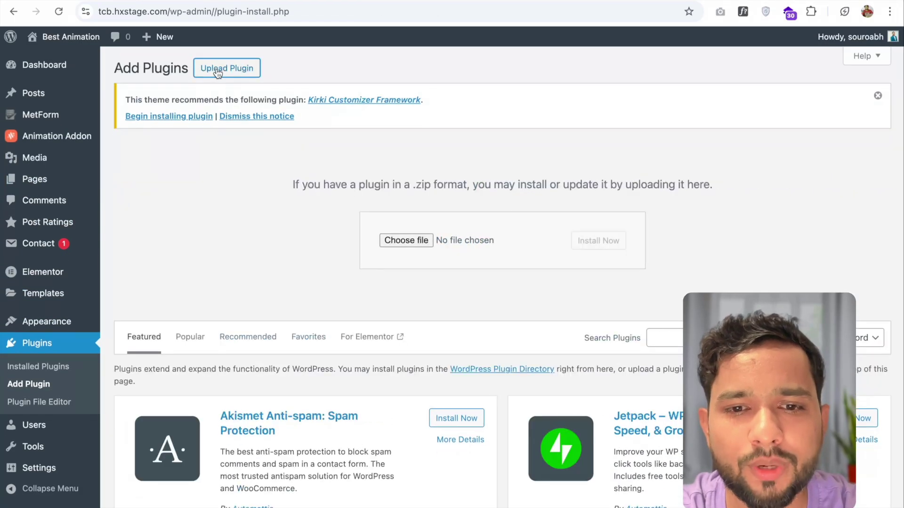
{"action": "left_click", "coordinate": [404, 237]}
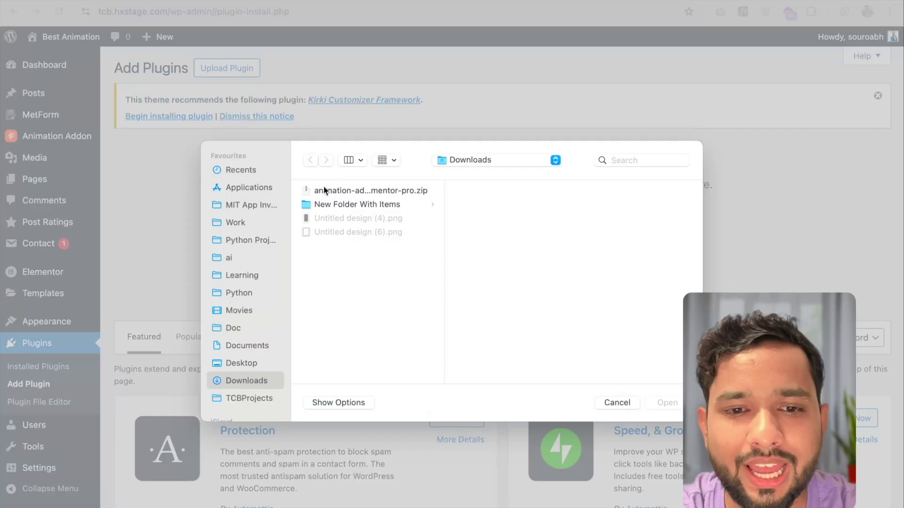
{"action": "left_click", "coordinate": [323, 191]}
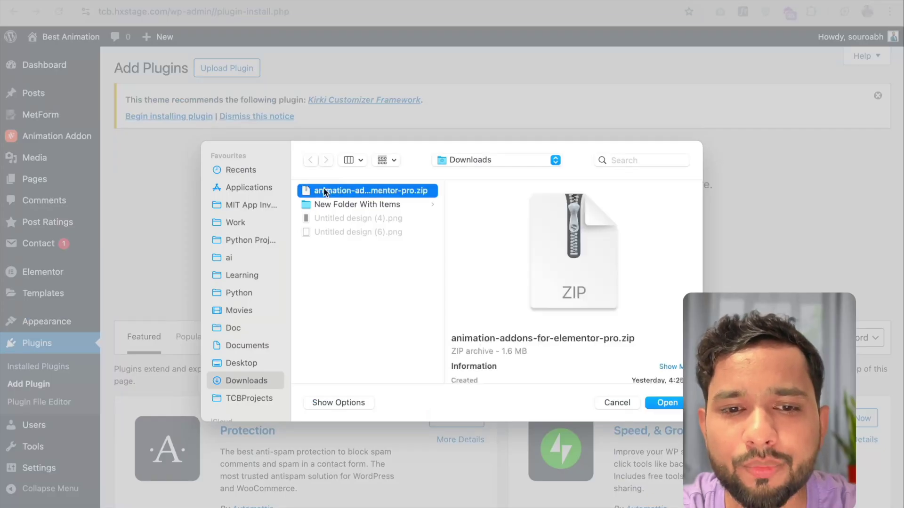
{"action": "left_click", "coordinate": [658, 404]}
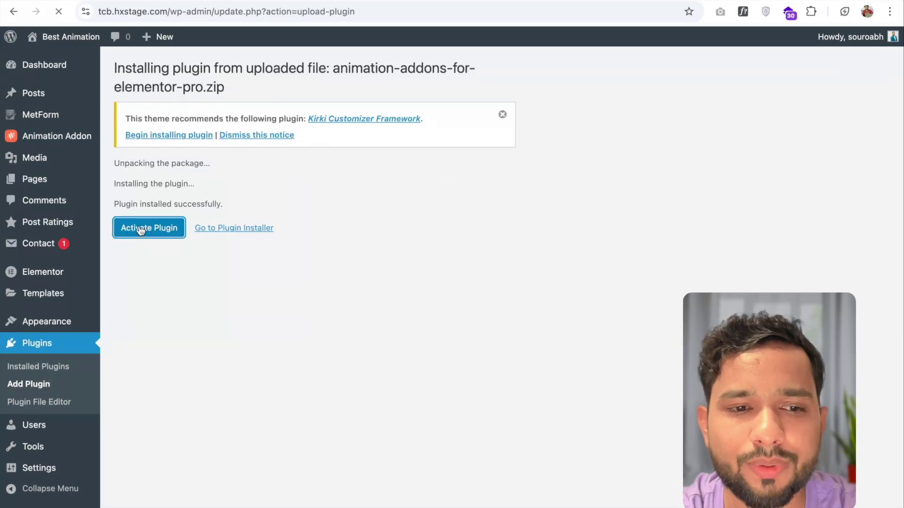
Step: Activate the Pro license in the Animation Addon settings and open the starter template library
{"action": "mouse_move", "coordinate": [52, 138]}
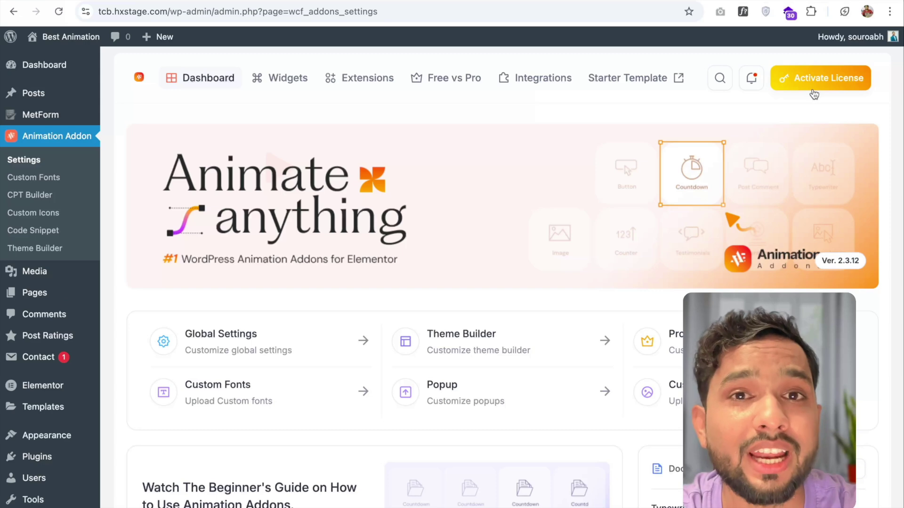
{"action": "left_click", "coordinate": [816, 88]}
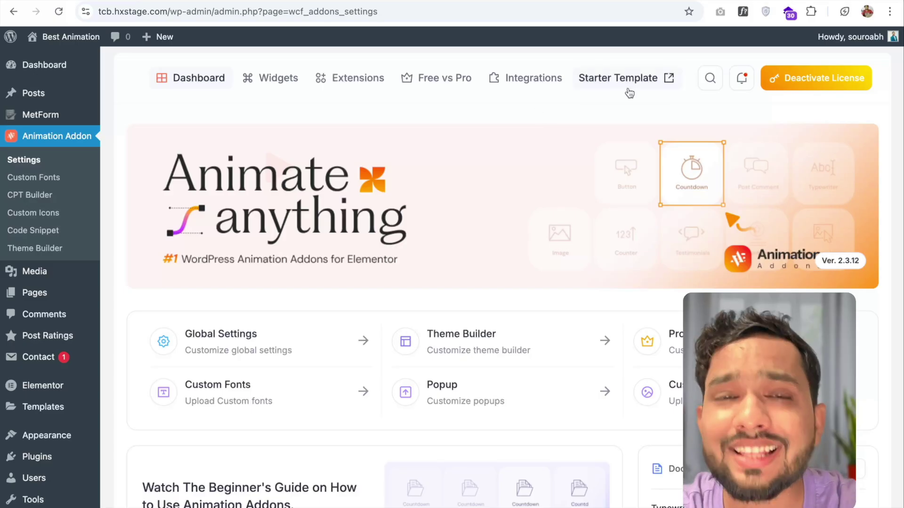
{"action": "left_click", "coordinate": [643, 84]}
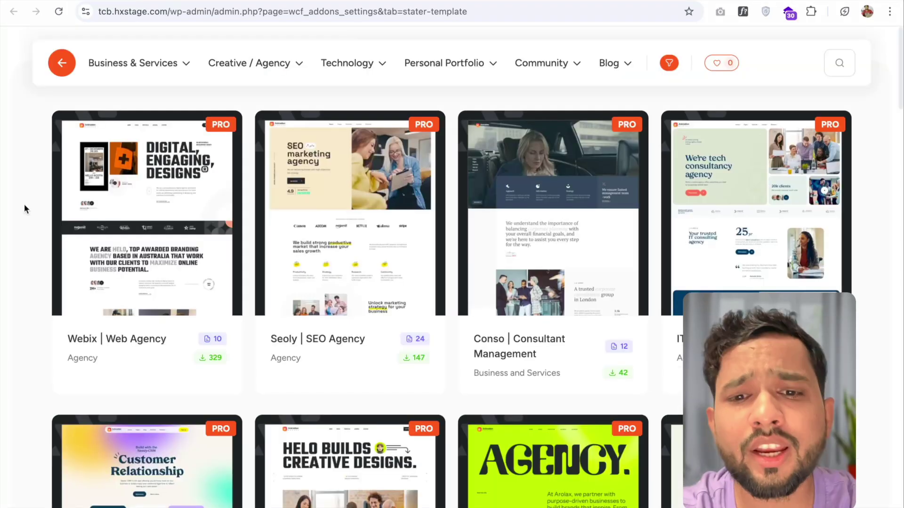
Step: Import the Video | Video Production pro template with its required plugins and demo attachments
{"action": "scroll", "coordinate": [24, 204], "scroll_direction": "down", "scroll_amount": 3}
{"action": "scroll", "coordinate": [24, 204], "scroll_direction": "down", "scroll_amount": 5}
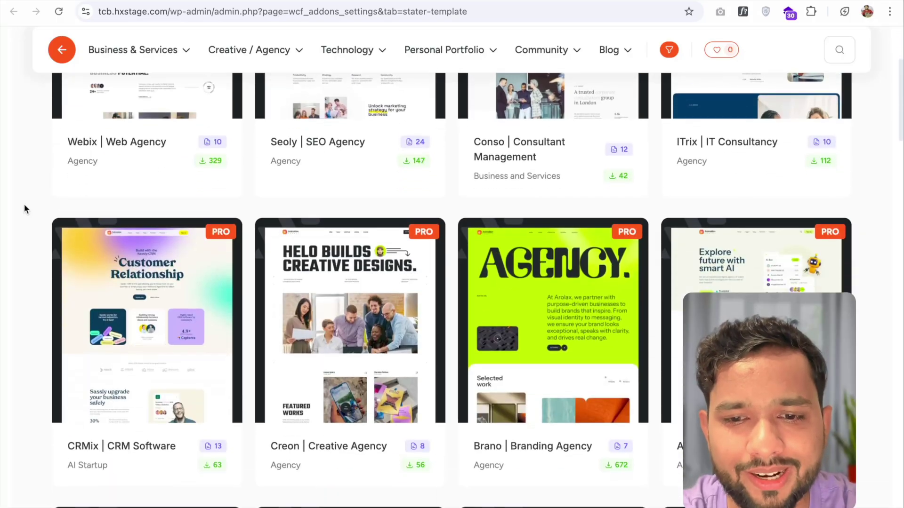
{"action": "scroll", "coordinate": [24, 204], "scroll_direction": "down", "scroll_amount": 9}
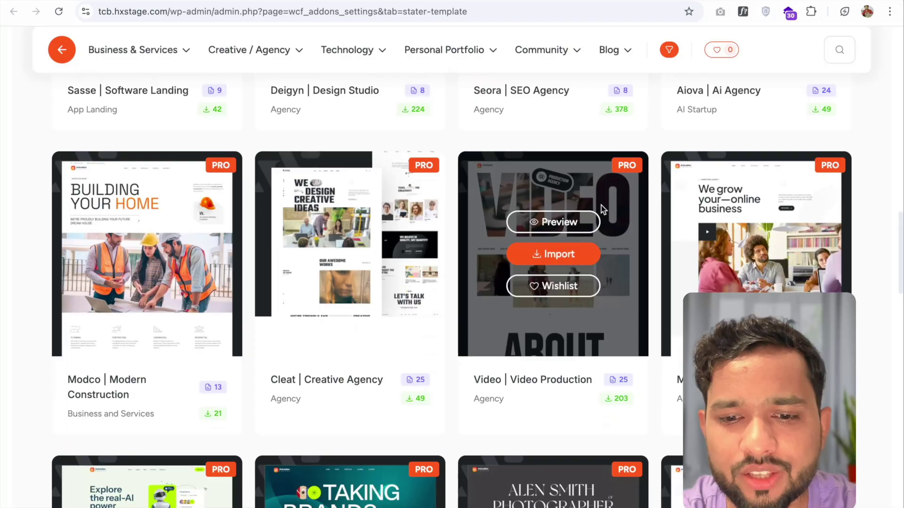
{"action": "scroll", "coordinate": [601, 205], "scroll_direction": "down", "scroll_amount": 2}
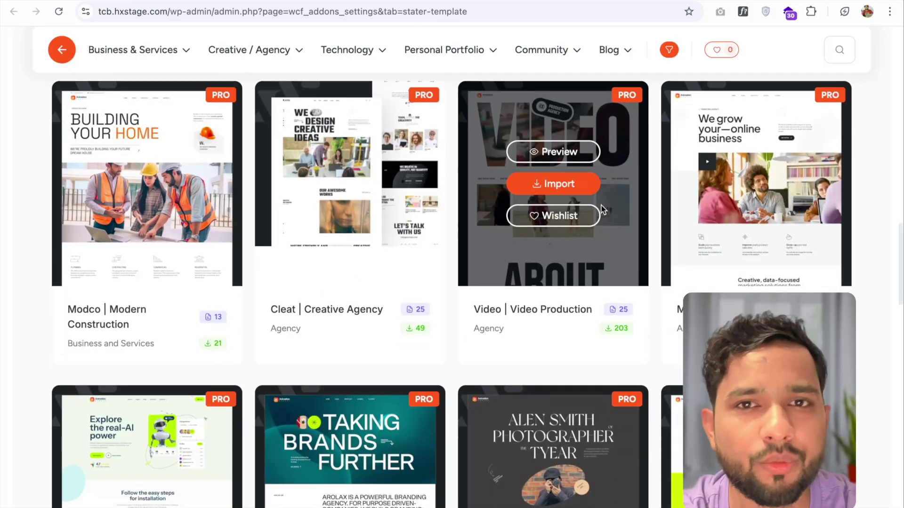
{"action": "left_click", "coordinate": [556, 186]}
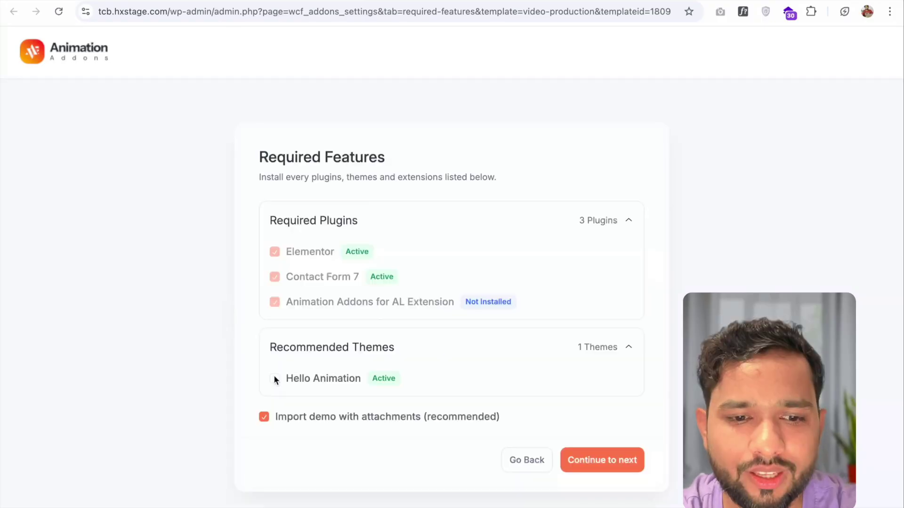
{"action": "left_click", "coordinate": [607, 461]}
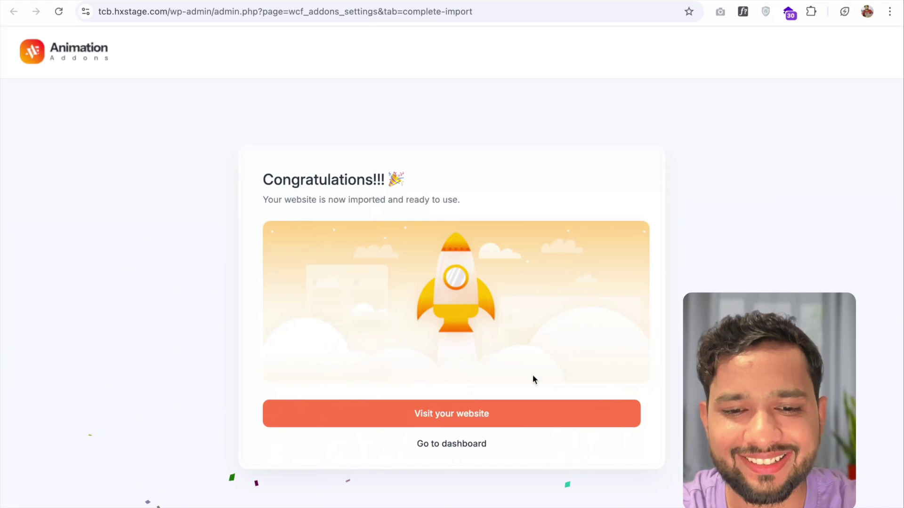
Step: Visit the imported website, view its home page down to the About section, and open and close the popup video there
{"action": "left_click", "coordinate": [430, 416]}
{"action": "scroll", "coordinate": [435, 290], "scroll_direction": "down", "scroll_amount": 1}
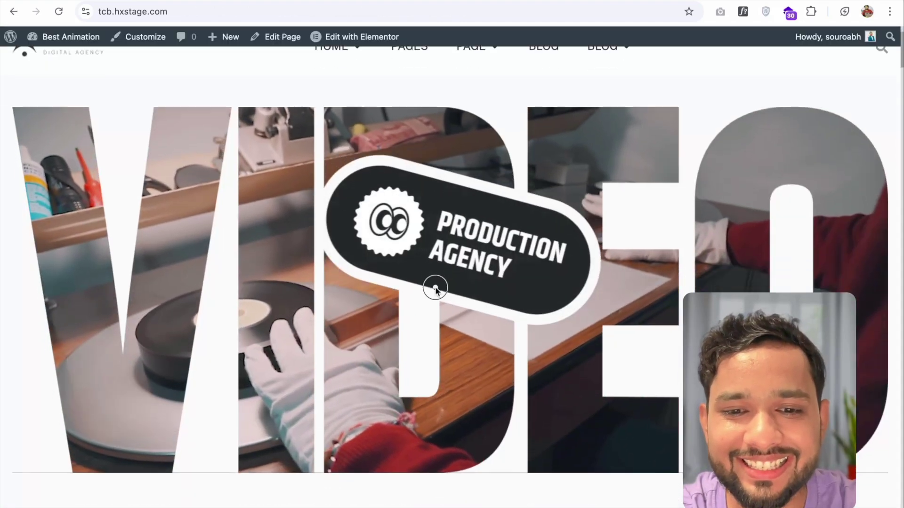
{"action": "scroll", "coordinate": [435, 289], "scroll_direction": "down", "scroll_amount": 10}
{"action": "scroll", "coordinate": [427, 282], "scroll_direction": "down", "scroll_amount": 6}
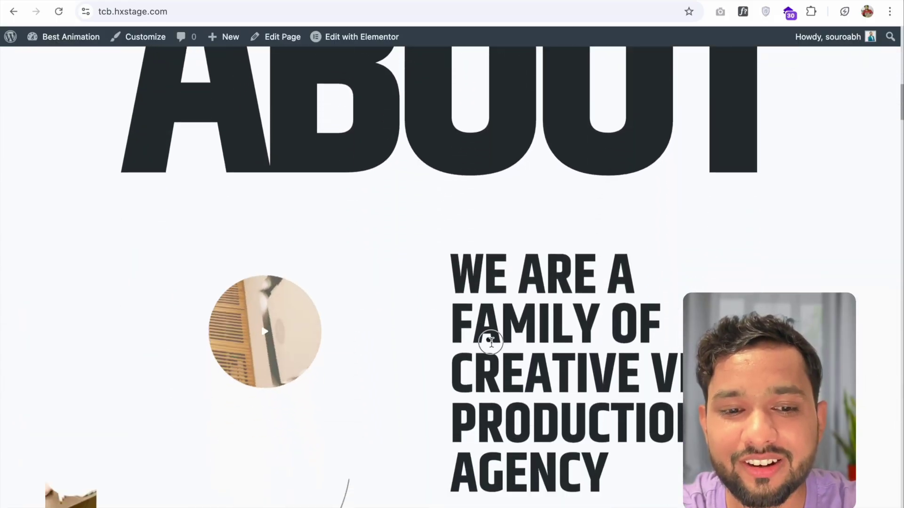
{"action": "scroll", "coordinate": [490, 343], "scroll_direction": "down", "scroll_amount": 5}
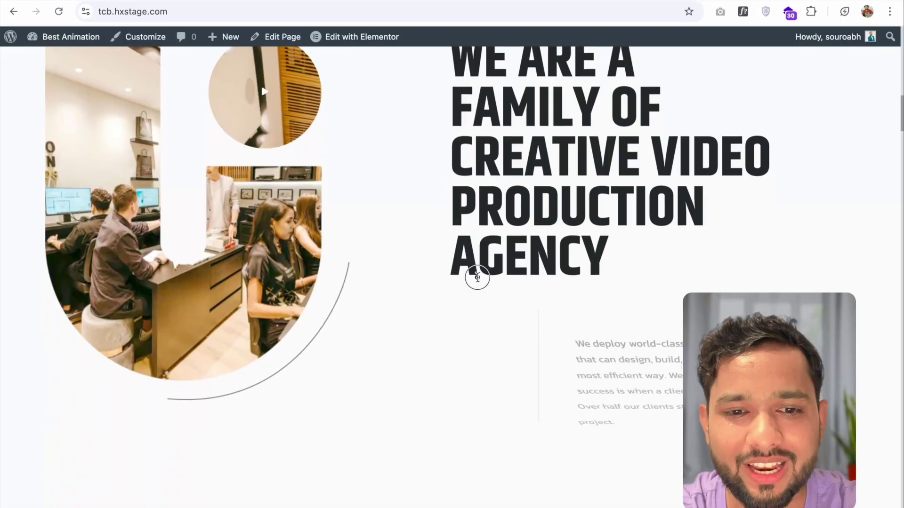
{"action": "left_click", "coordinate": [264, 127]}
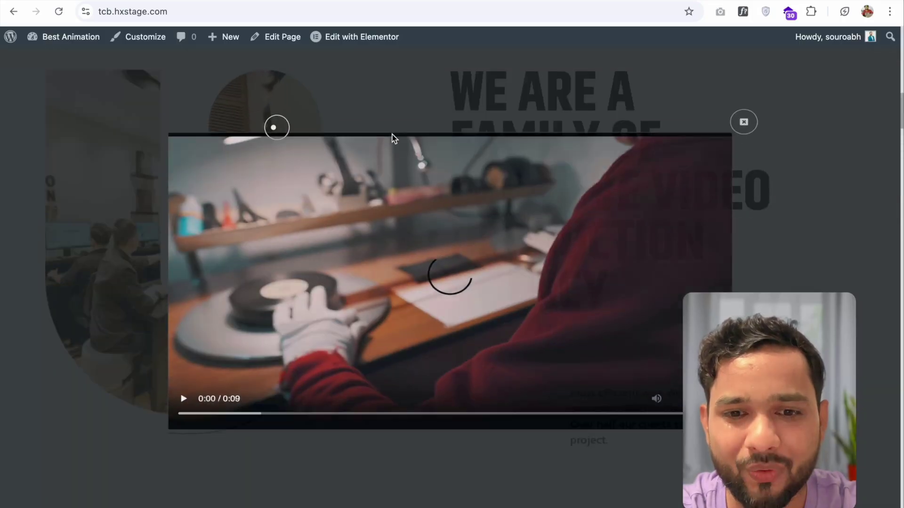
{"action": "left_click", "coordinate": [736, 108]}
Step: Examine the home page's video services and Works sections and their scroll animations
{"action": "scroll", "coordinate": [422, 268], "scroll_direction": "down", "scroll_amount": 10}
{"action": "scroll", "coordinate": [422, 269], "scroll_direction": "up", "scroll_amount": 5}
{"action": "scroll", "coordinate": [422, 268], "scroll_direction": "down", "scroll_amount": 5}
{"action": "scroll", "coordinate": [423, 269], "scroll_direction": "down", "scroll_amount": 15}
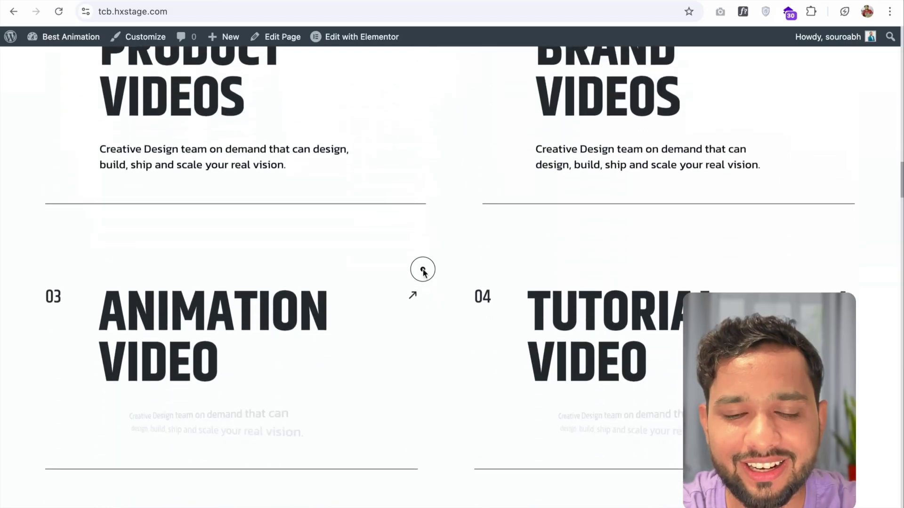
{"action": "scroll", "coordinate": [397, 268], "scroll_direction": "up", "scroll_amount": 1}
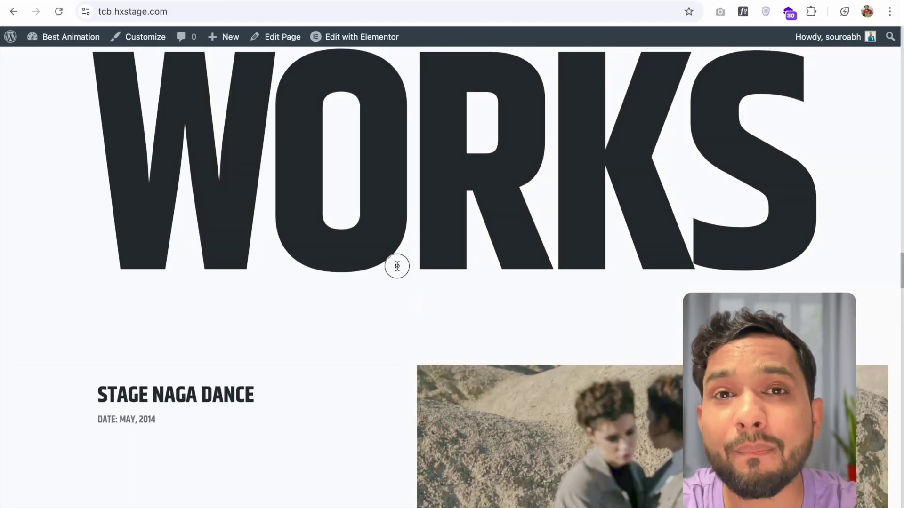
{"action": "scroll", "coordinate": [397, 267], "scroll_direction": "down", "scroll_amount": 8}
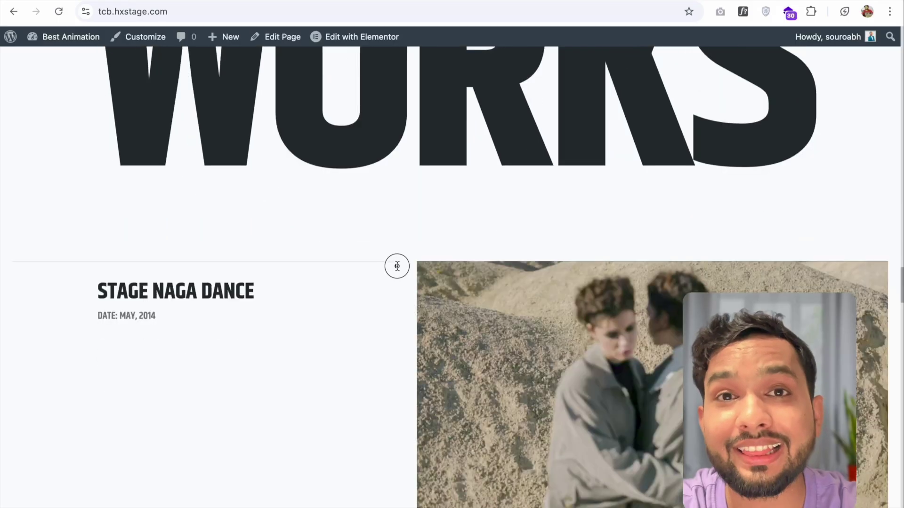
{"action": "scroll", "coordinate": [397, 267], "scroll_direction": "down", "scroll_amount": 10}
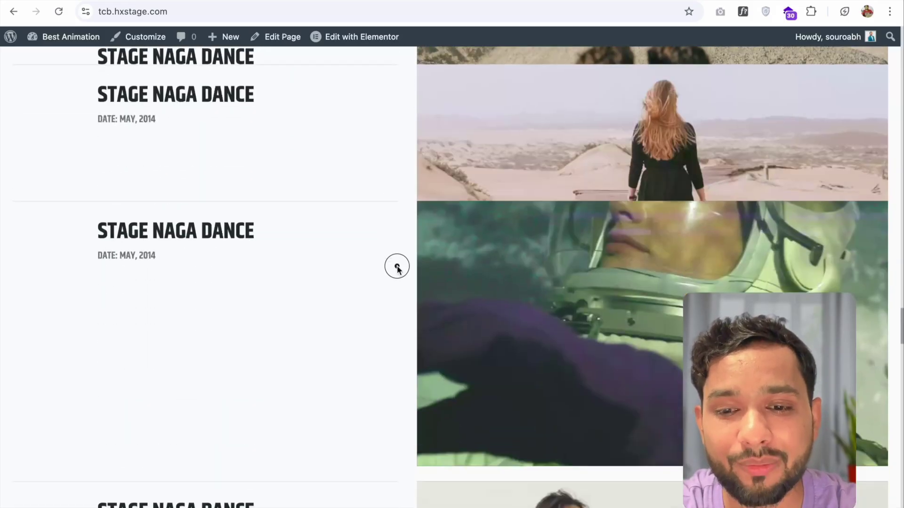
{"action": "scroll", "coordinate": [397, 267], "scroll_direction": "down", "scroll_amount": 12}
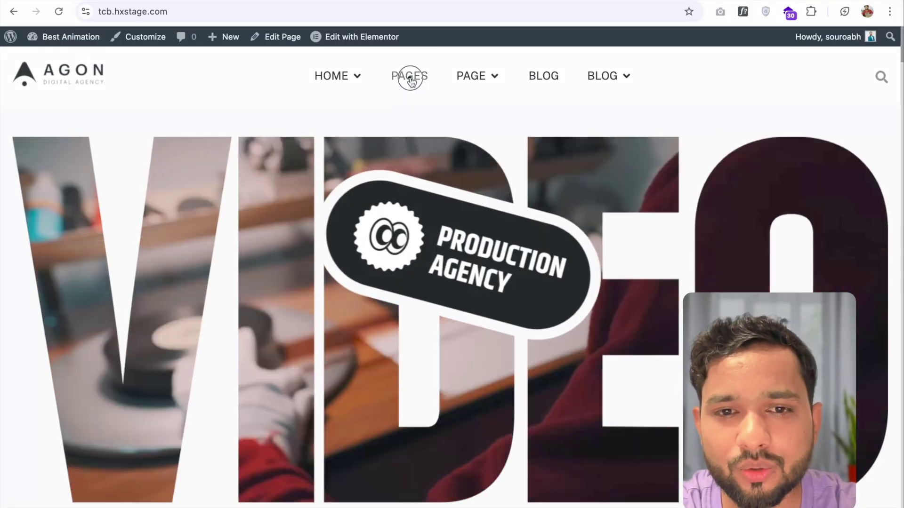
Step: Open the site's Pages link from the header navigation and look through the team page
{"action": "left_click", "coordinate": [410, 77]}
{"action": "scroll", "coordinate": [413, 241], "scroll_direction": "down", "scroll_amount": 10}
{"action": "scroll", "coordinate": [412, 241], "scroll_direction": "down", "scroll_amount": 10}
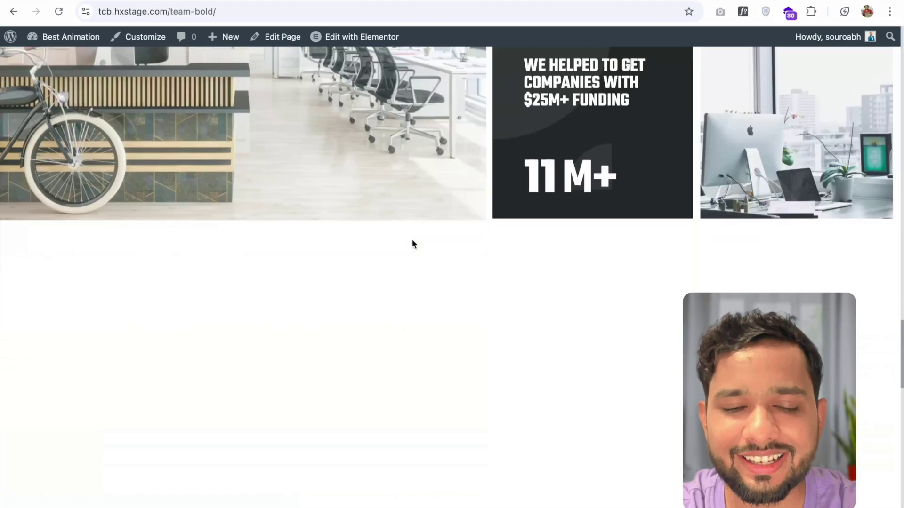